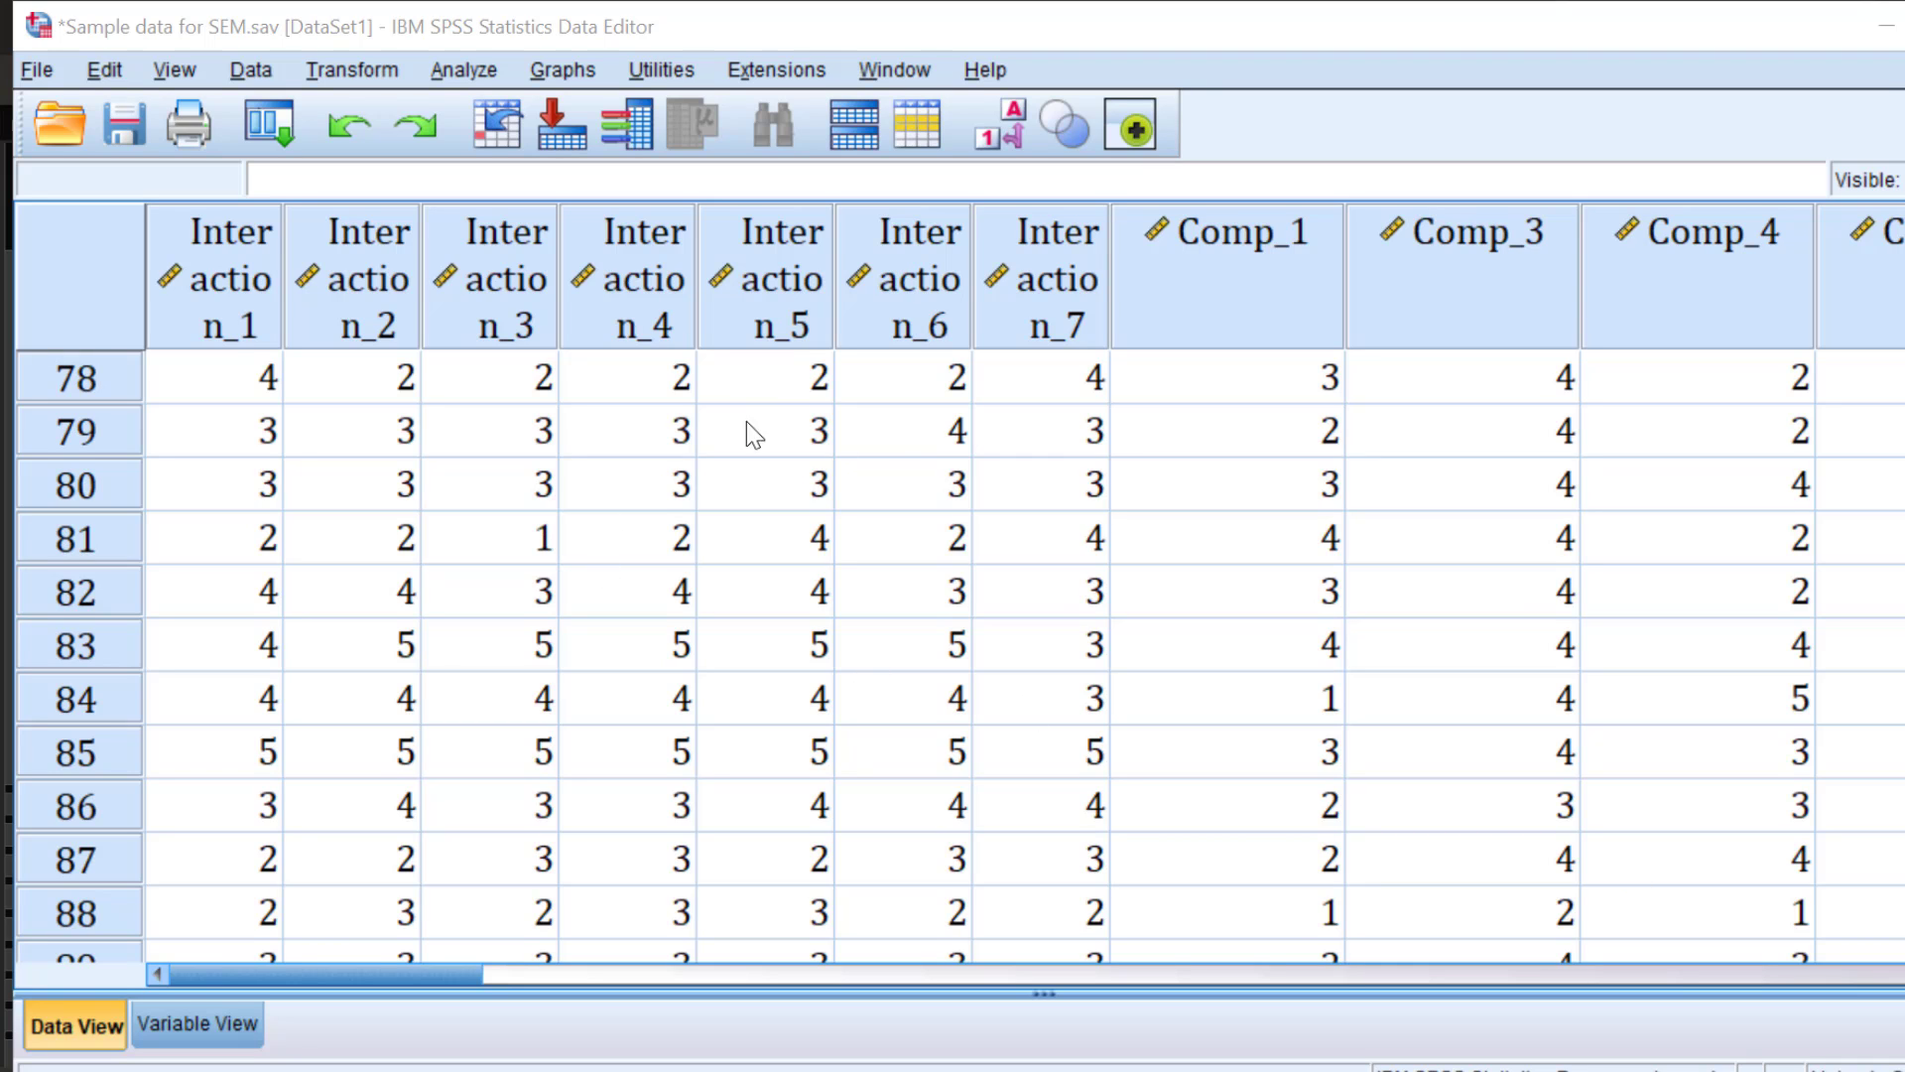
- Scroll the data grid and turn on Value Labels to show Agree/Disagree instead of codes
click(891, 438)
scroll(903, 445, down, 1)
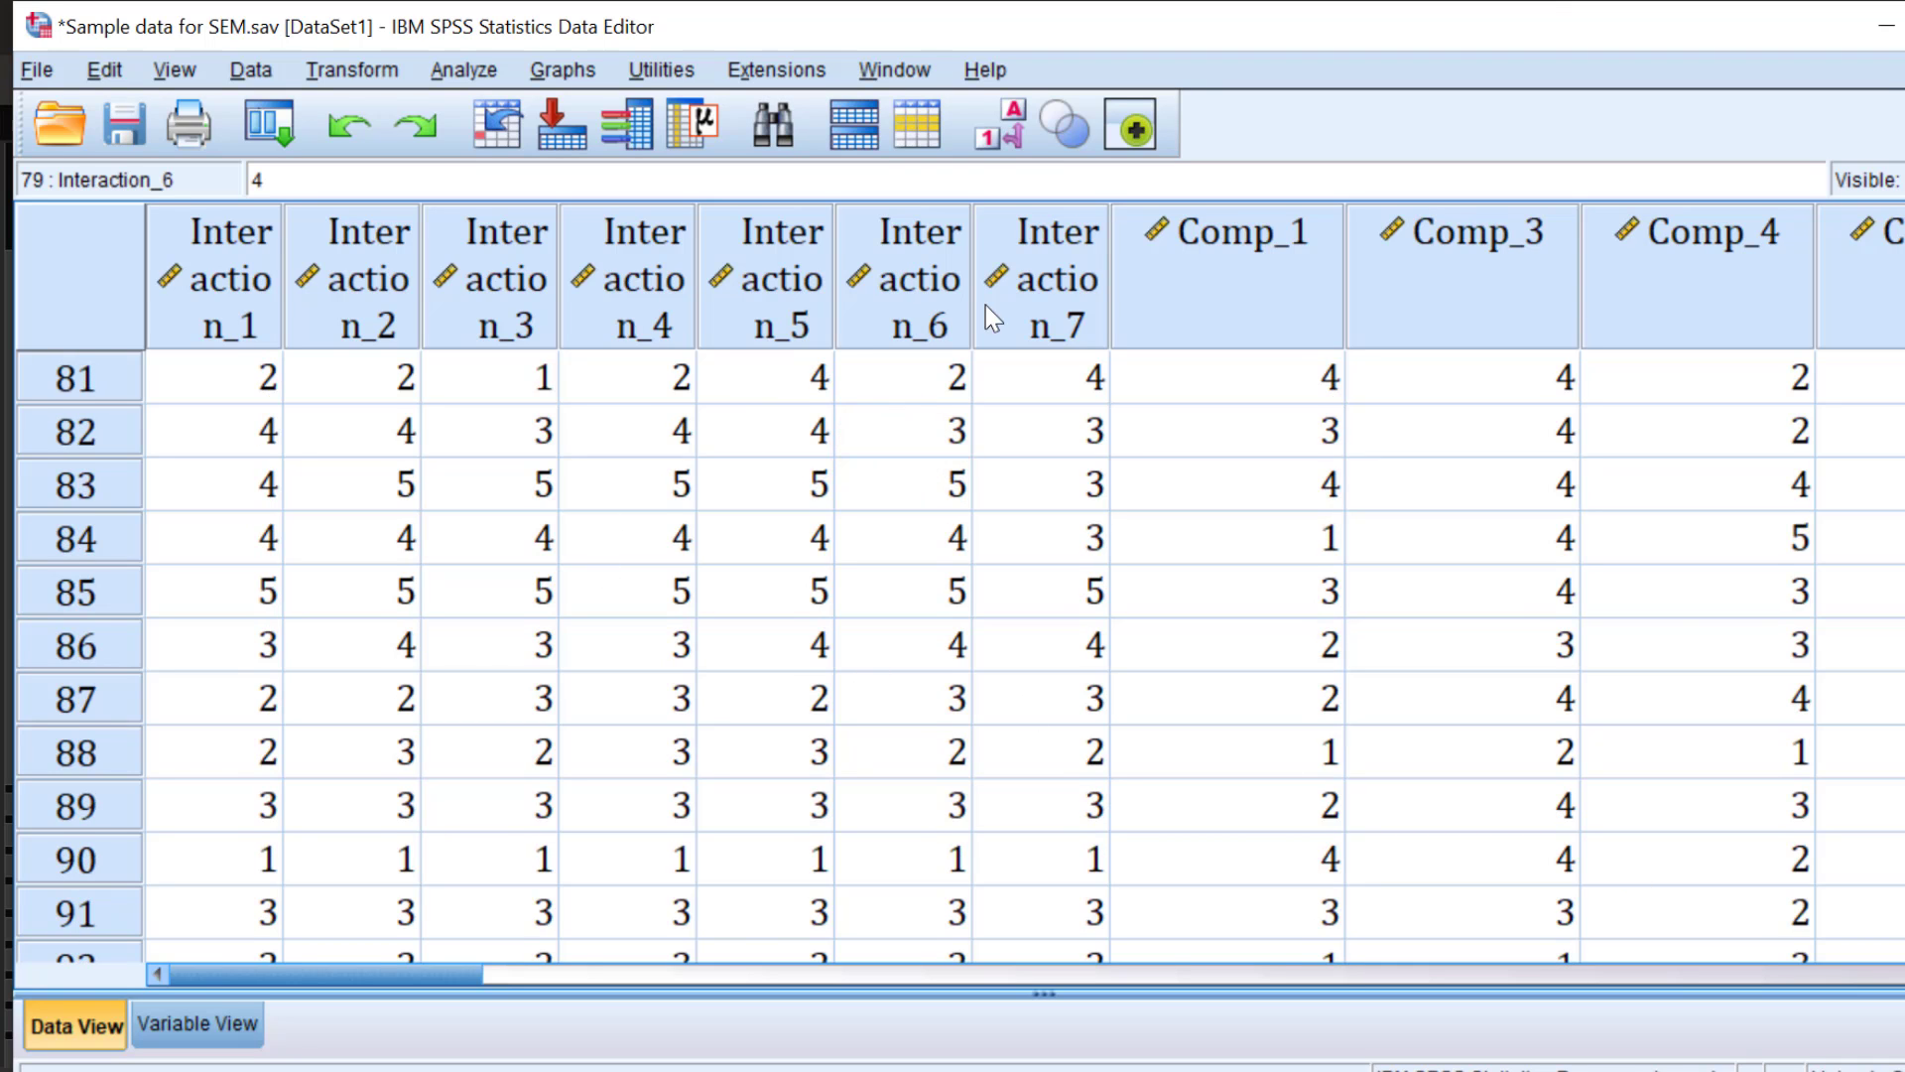
click(999, 125)
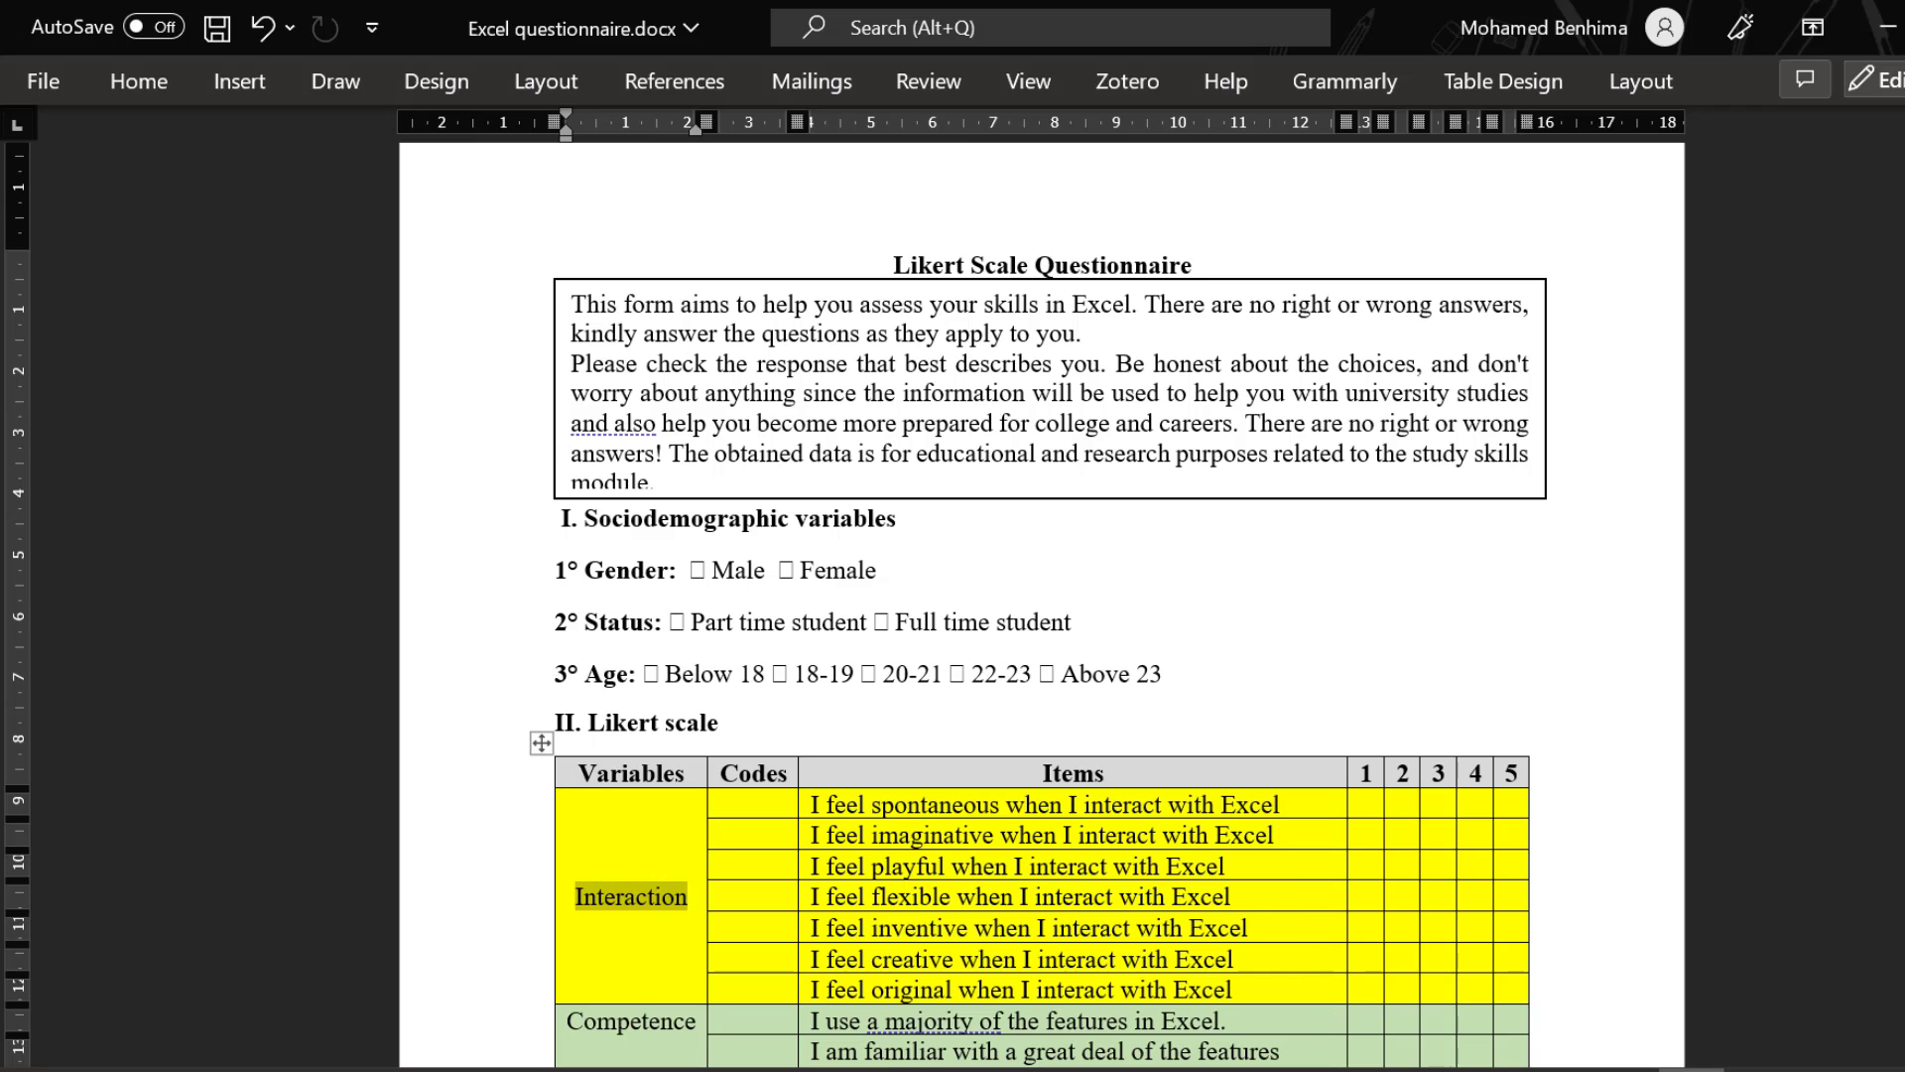
- Back in SPSS, open Analyze > Dimension Reduction > Factor and reset the dialog
click(1331, 983)
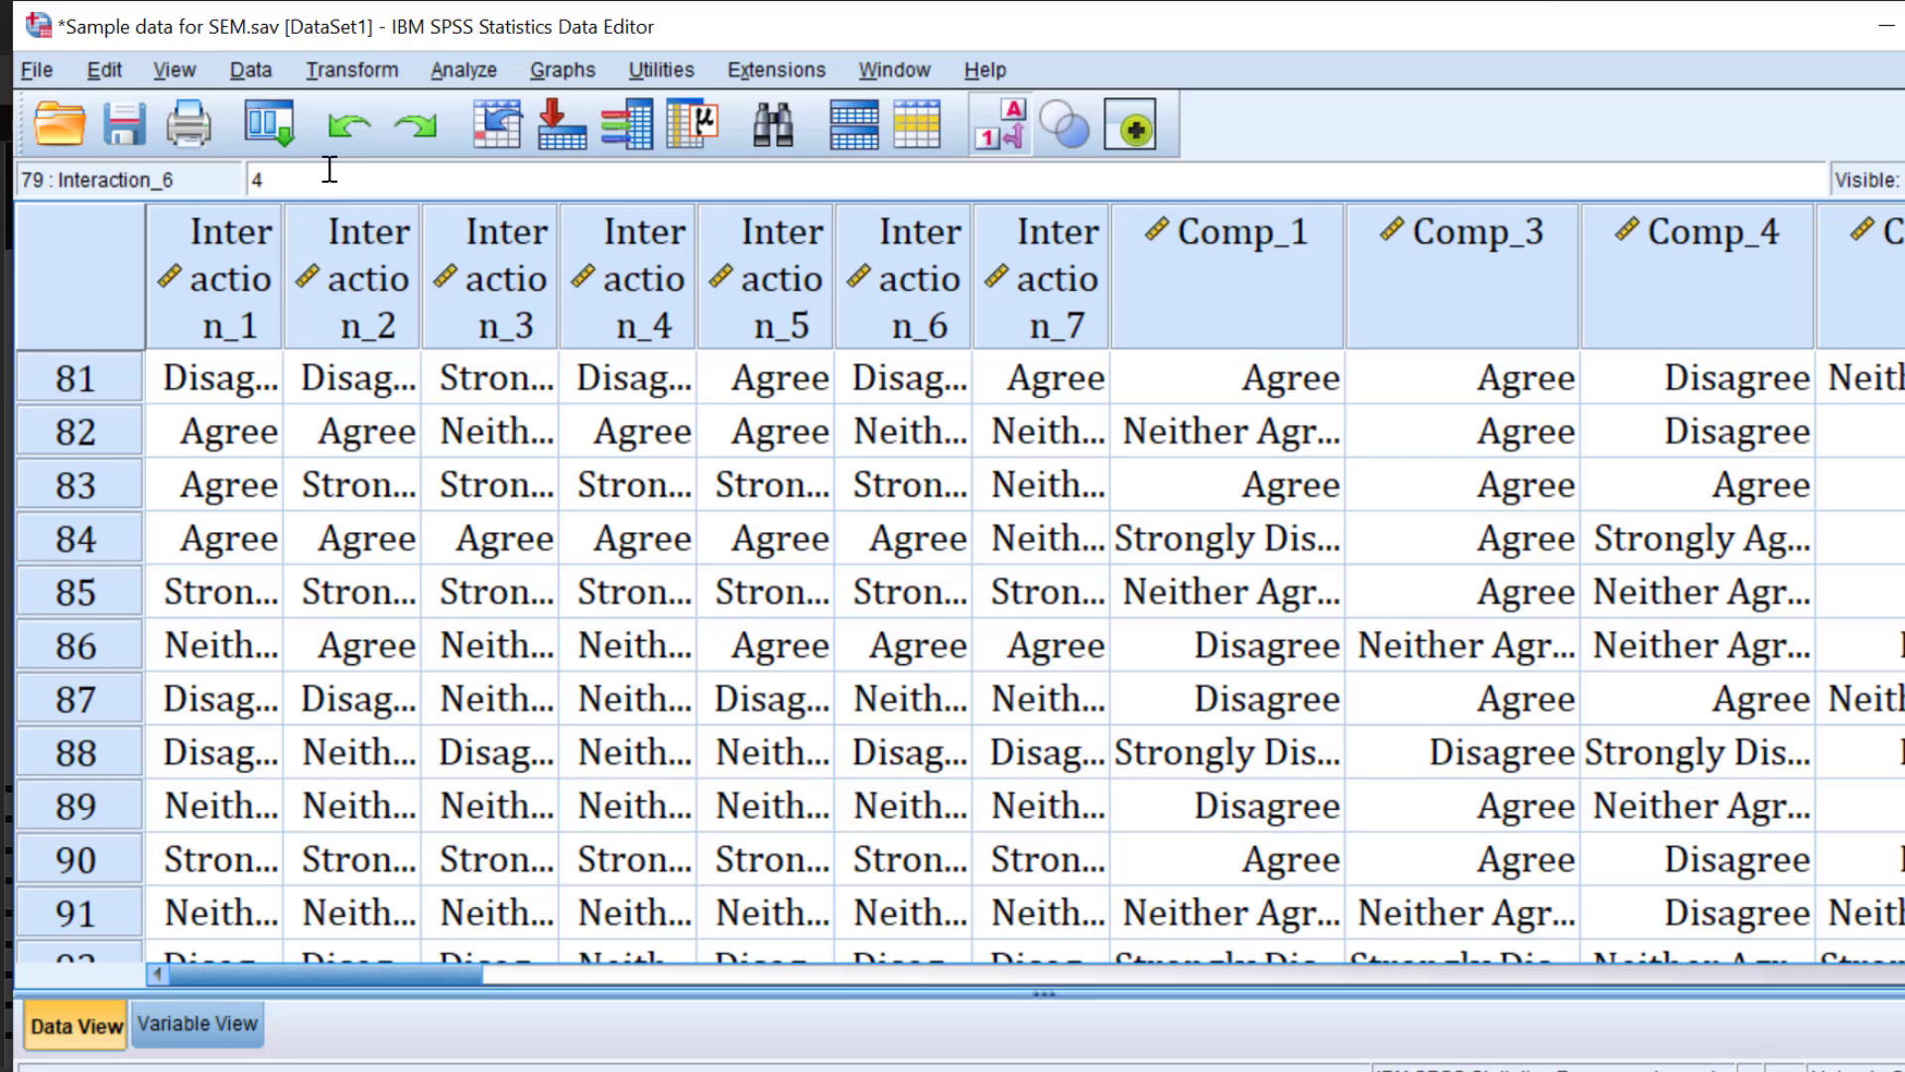
click(460, 70)
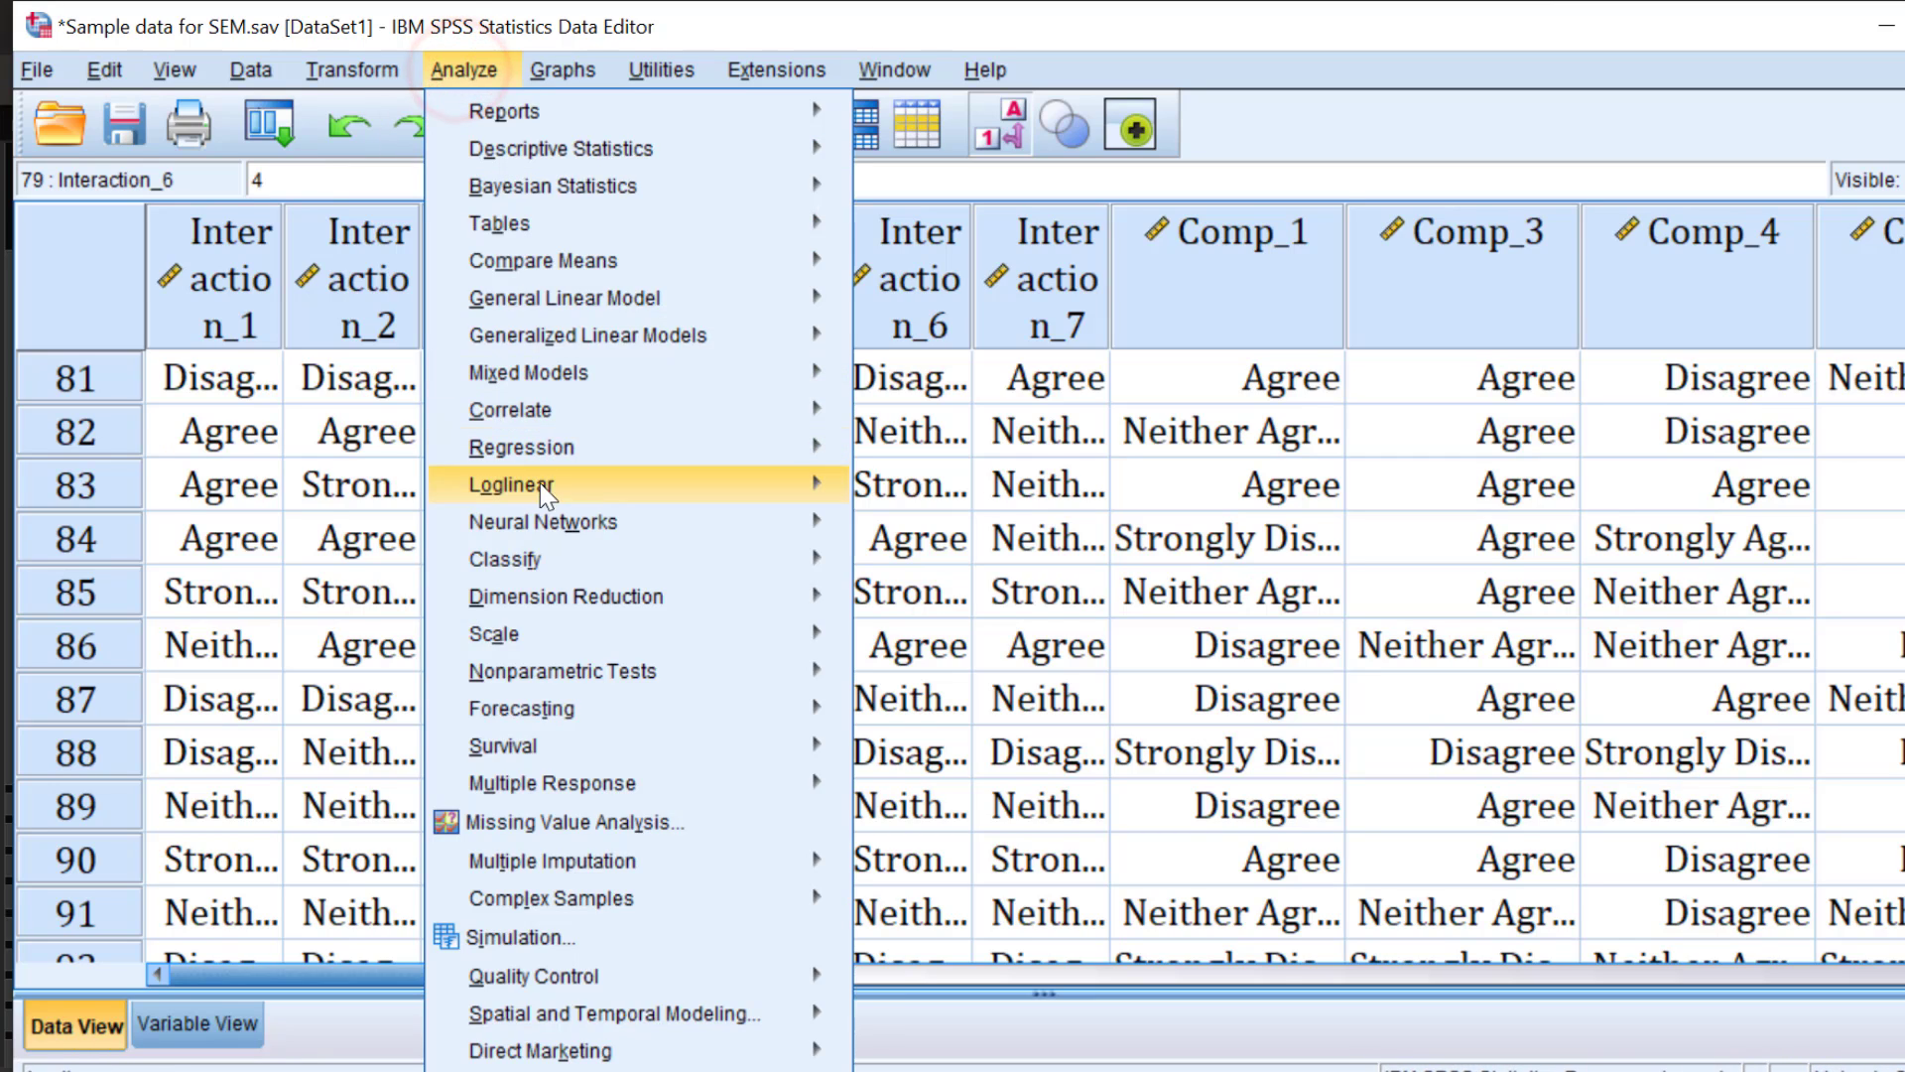
mouse_move(551, 598)
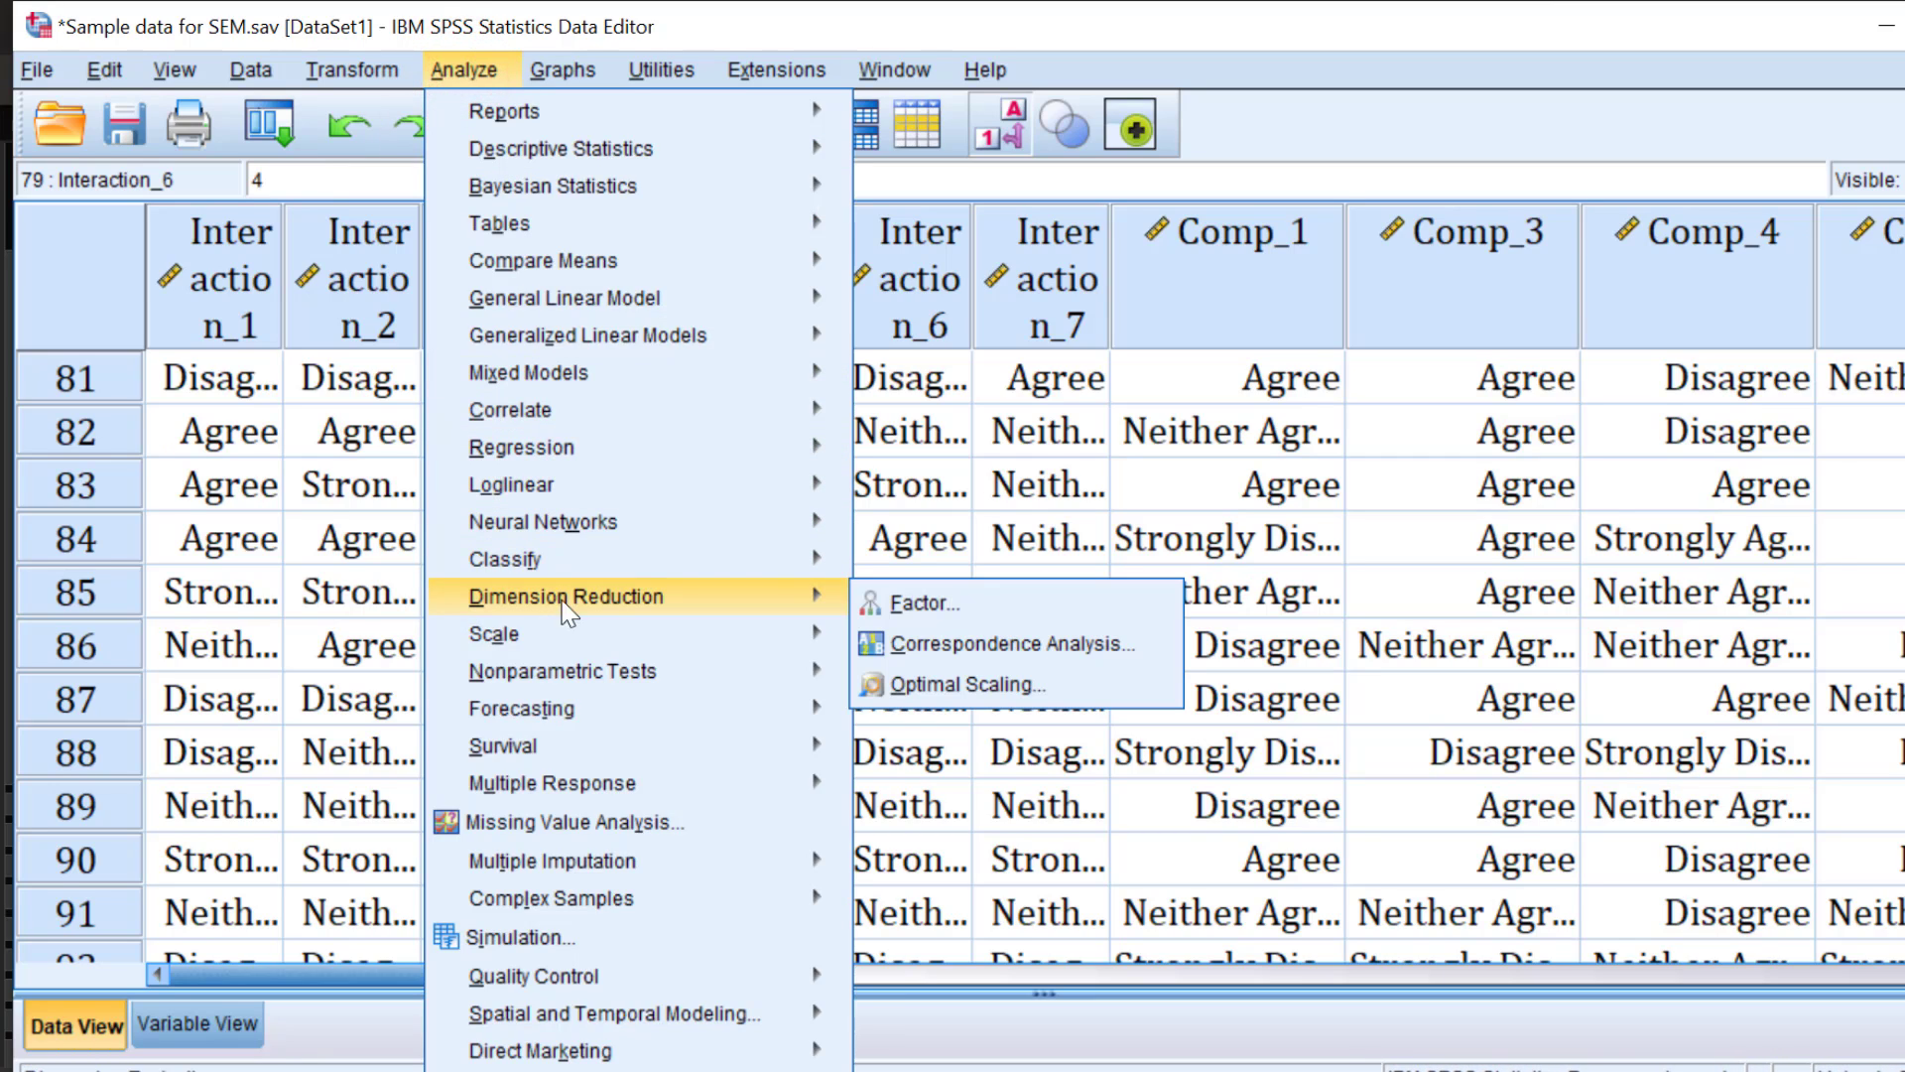
click(884, 601)
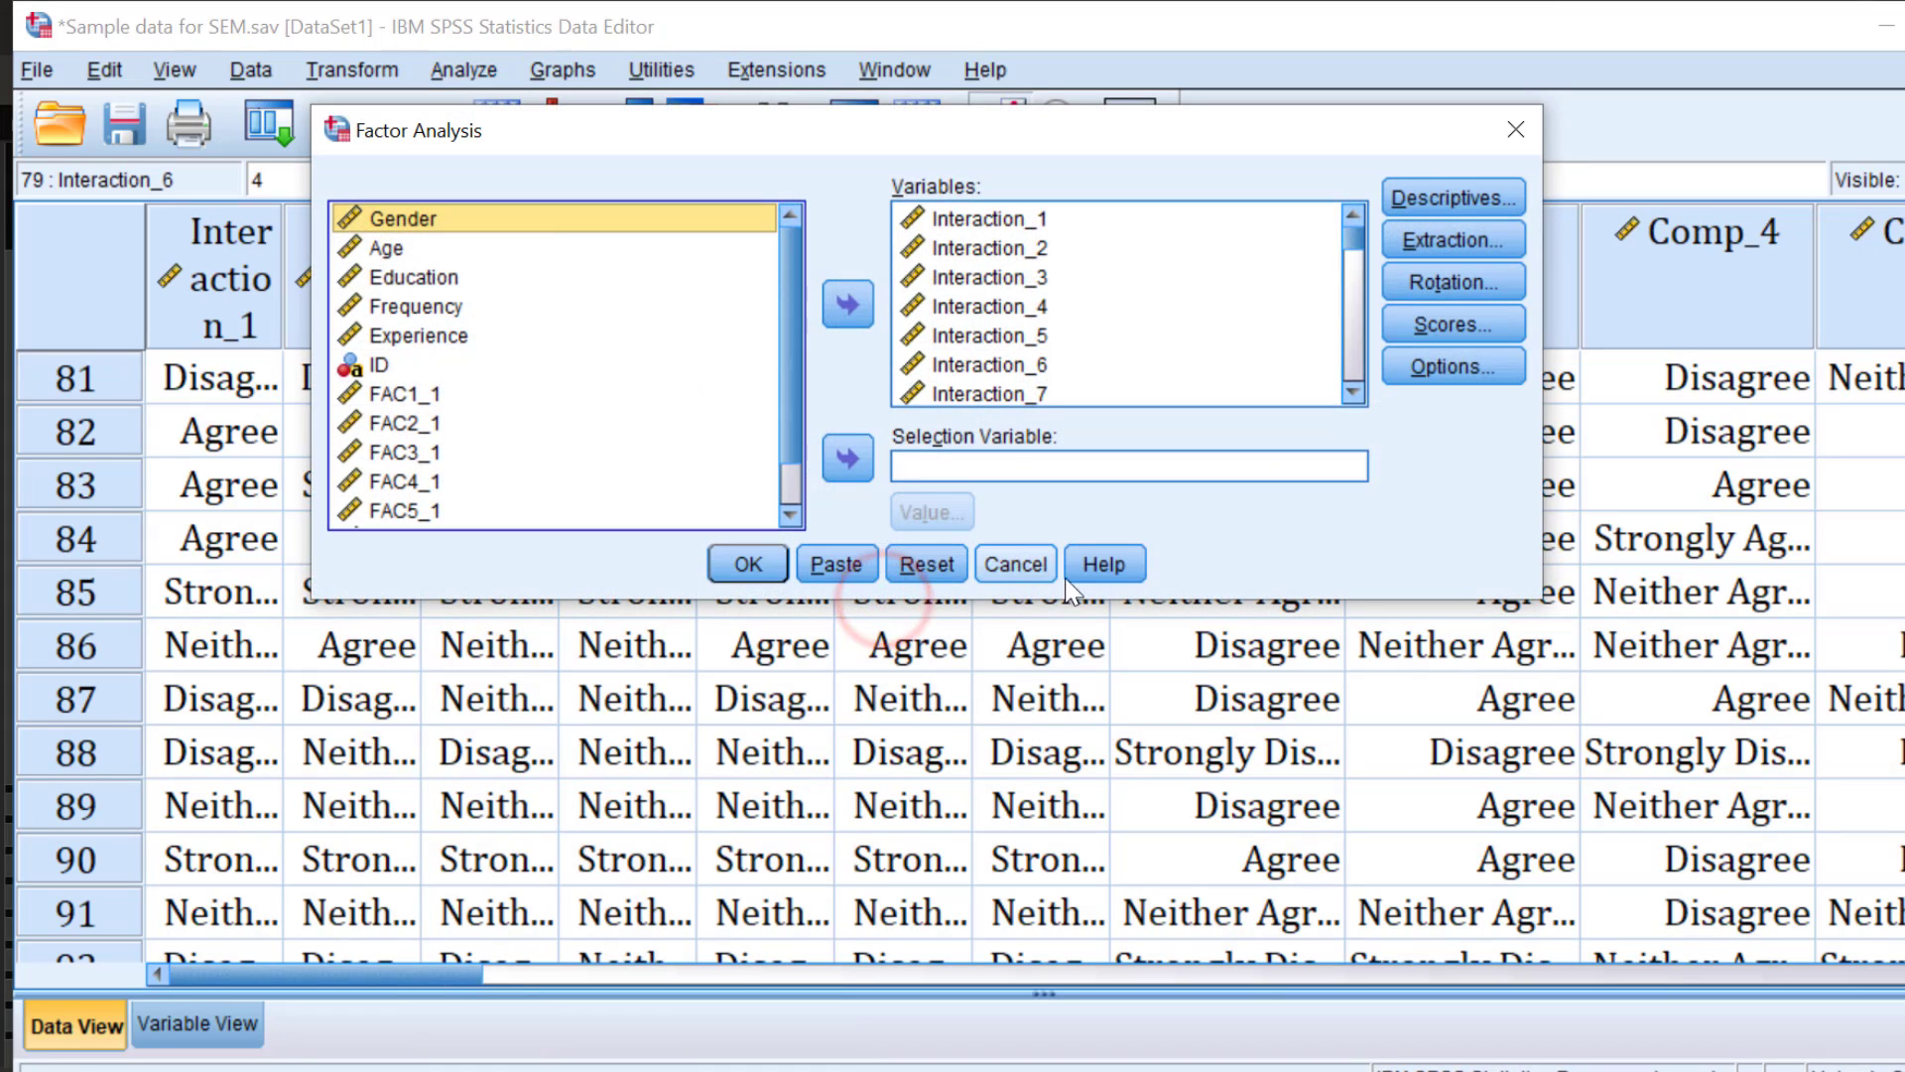
click(921, 565)
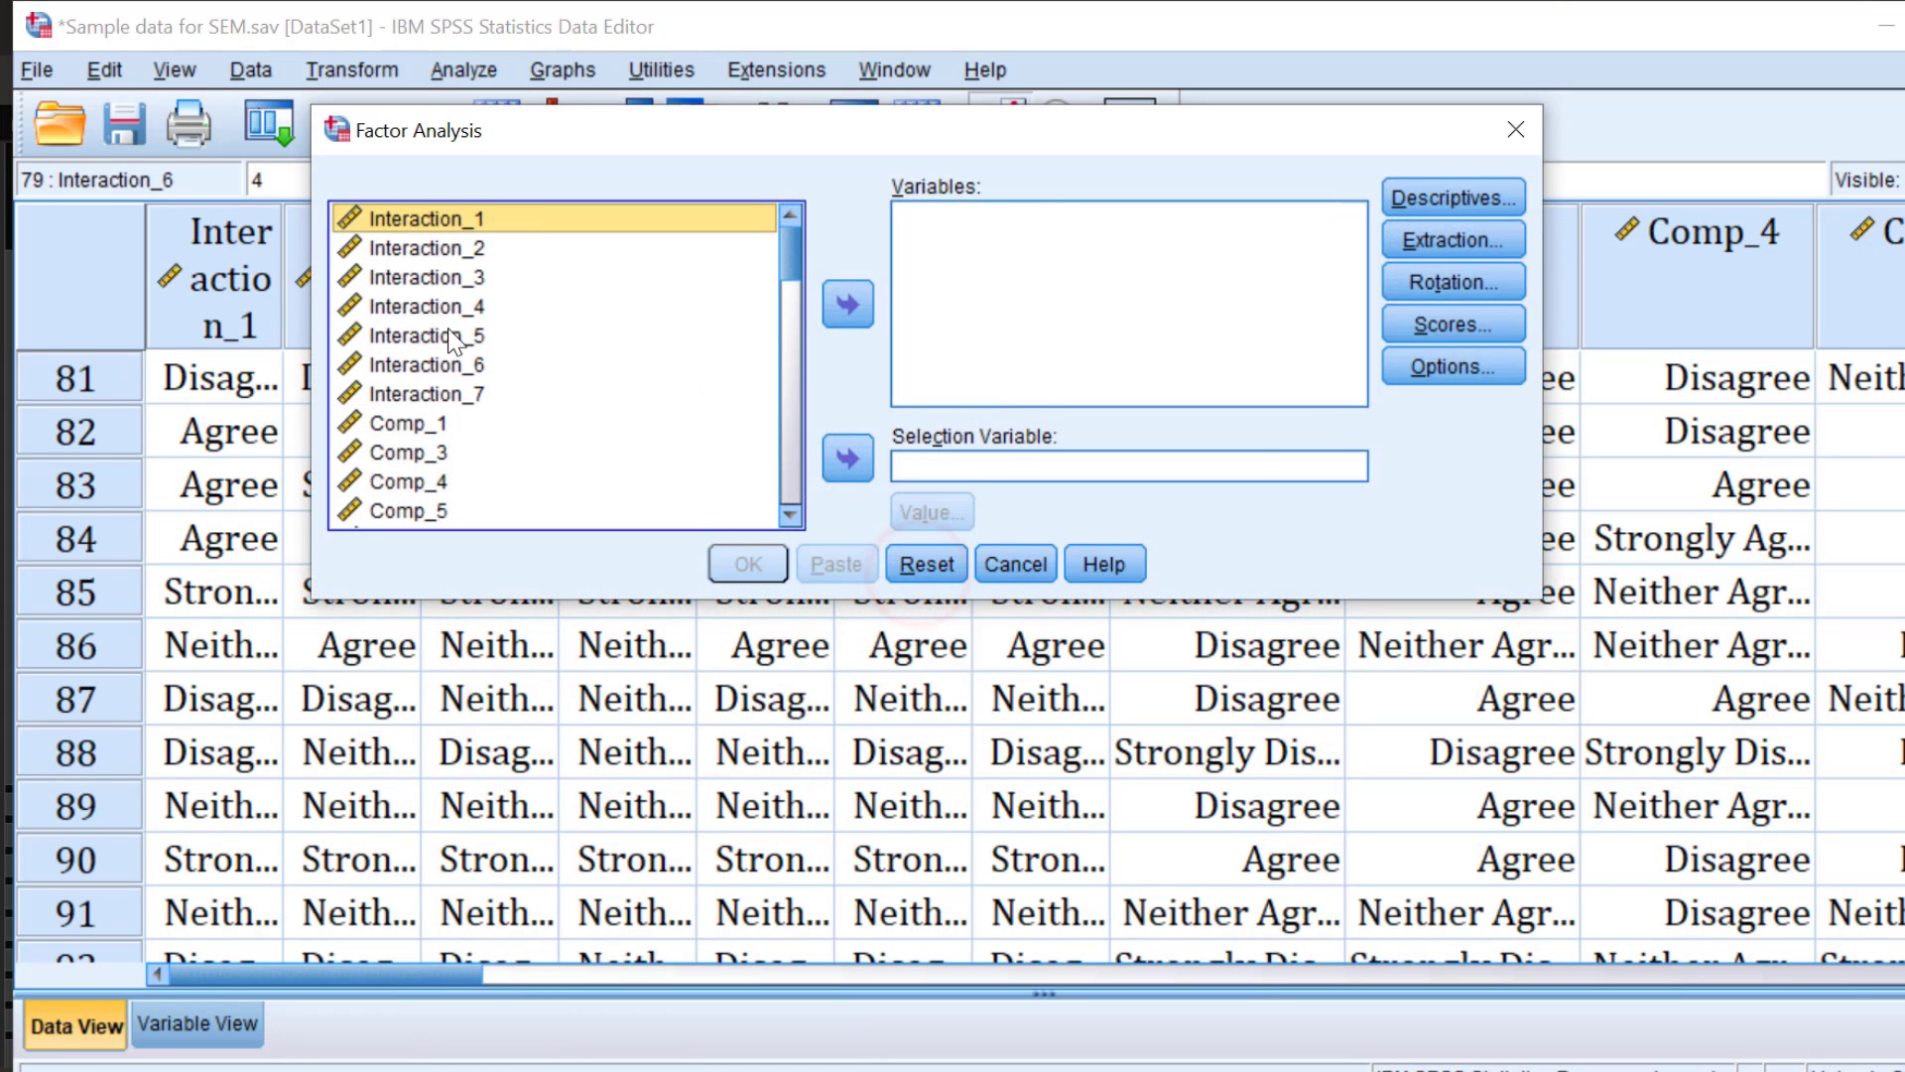
- Add the Likert items, through DecQual_5–DecQual_8, to the Variables list
scroll(437, 367, down, 10)
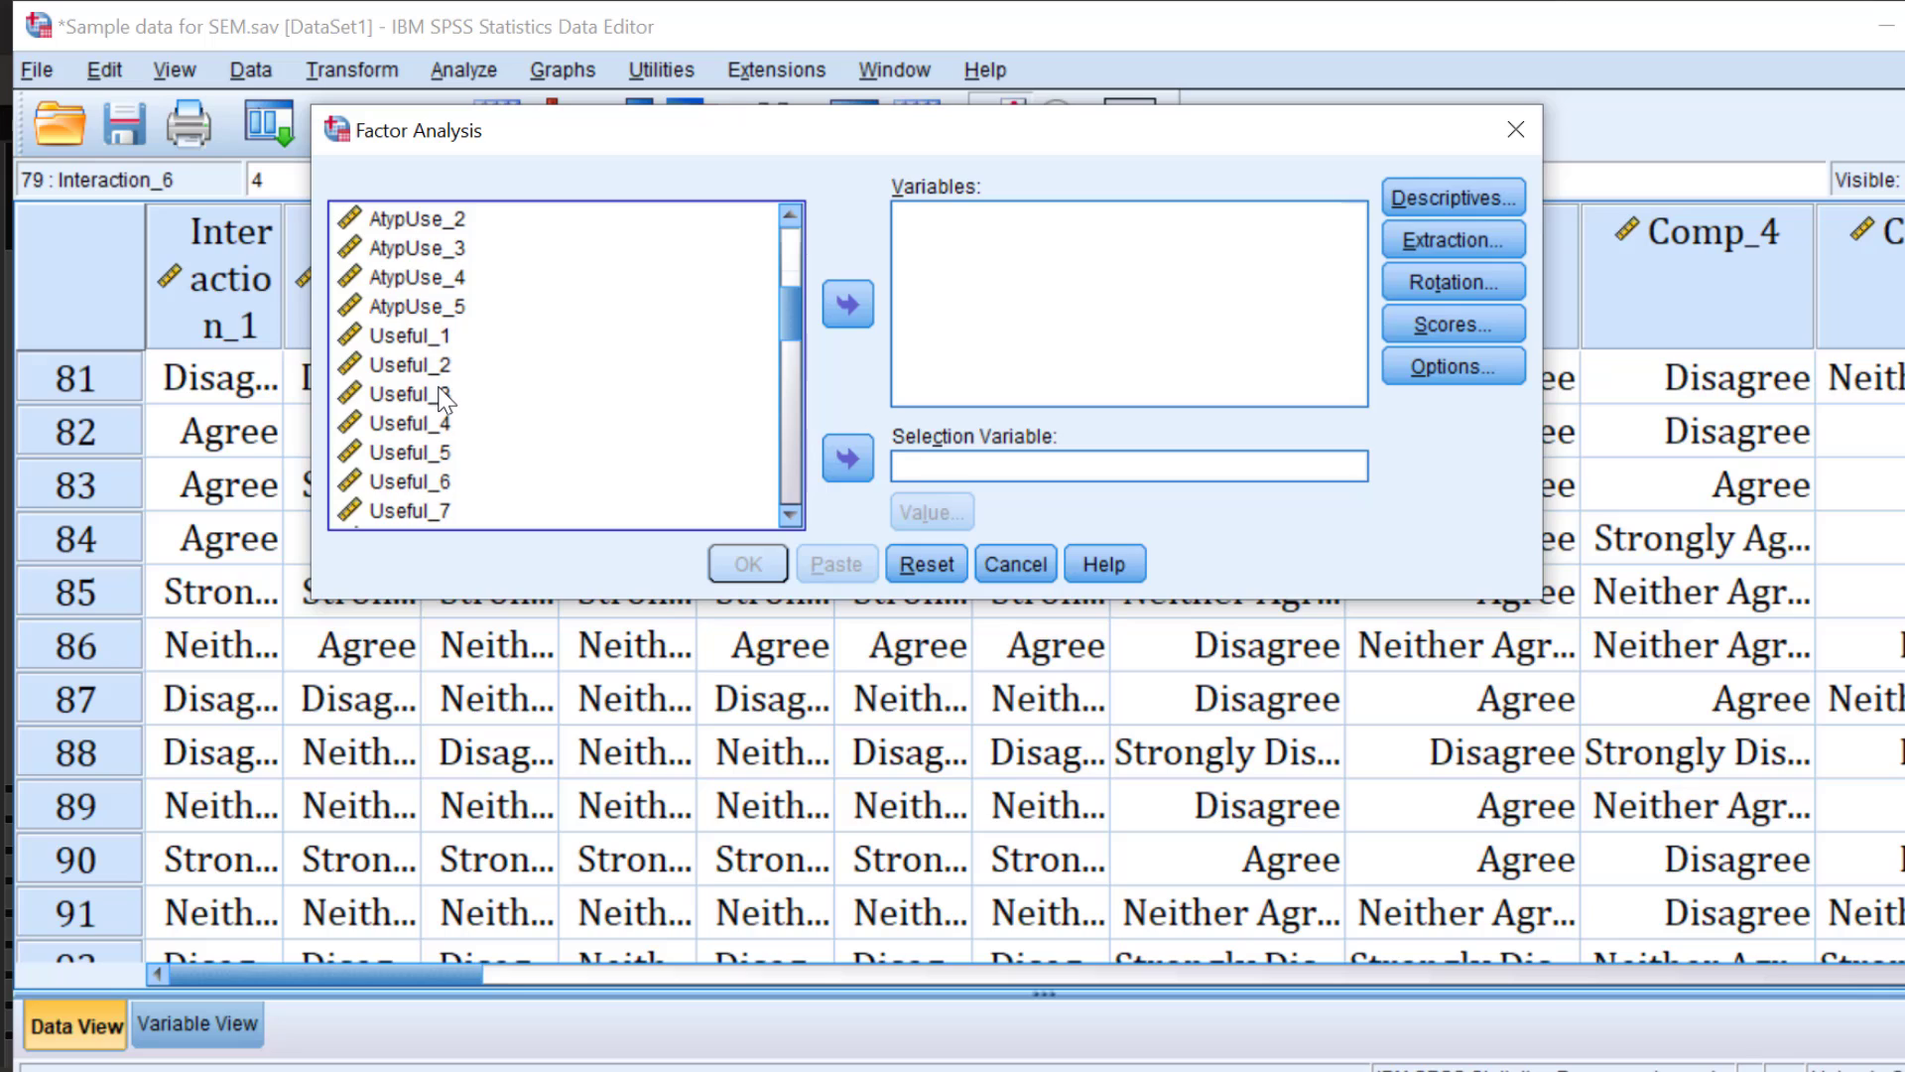
scroll(442, 391, down, 5)
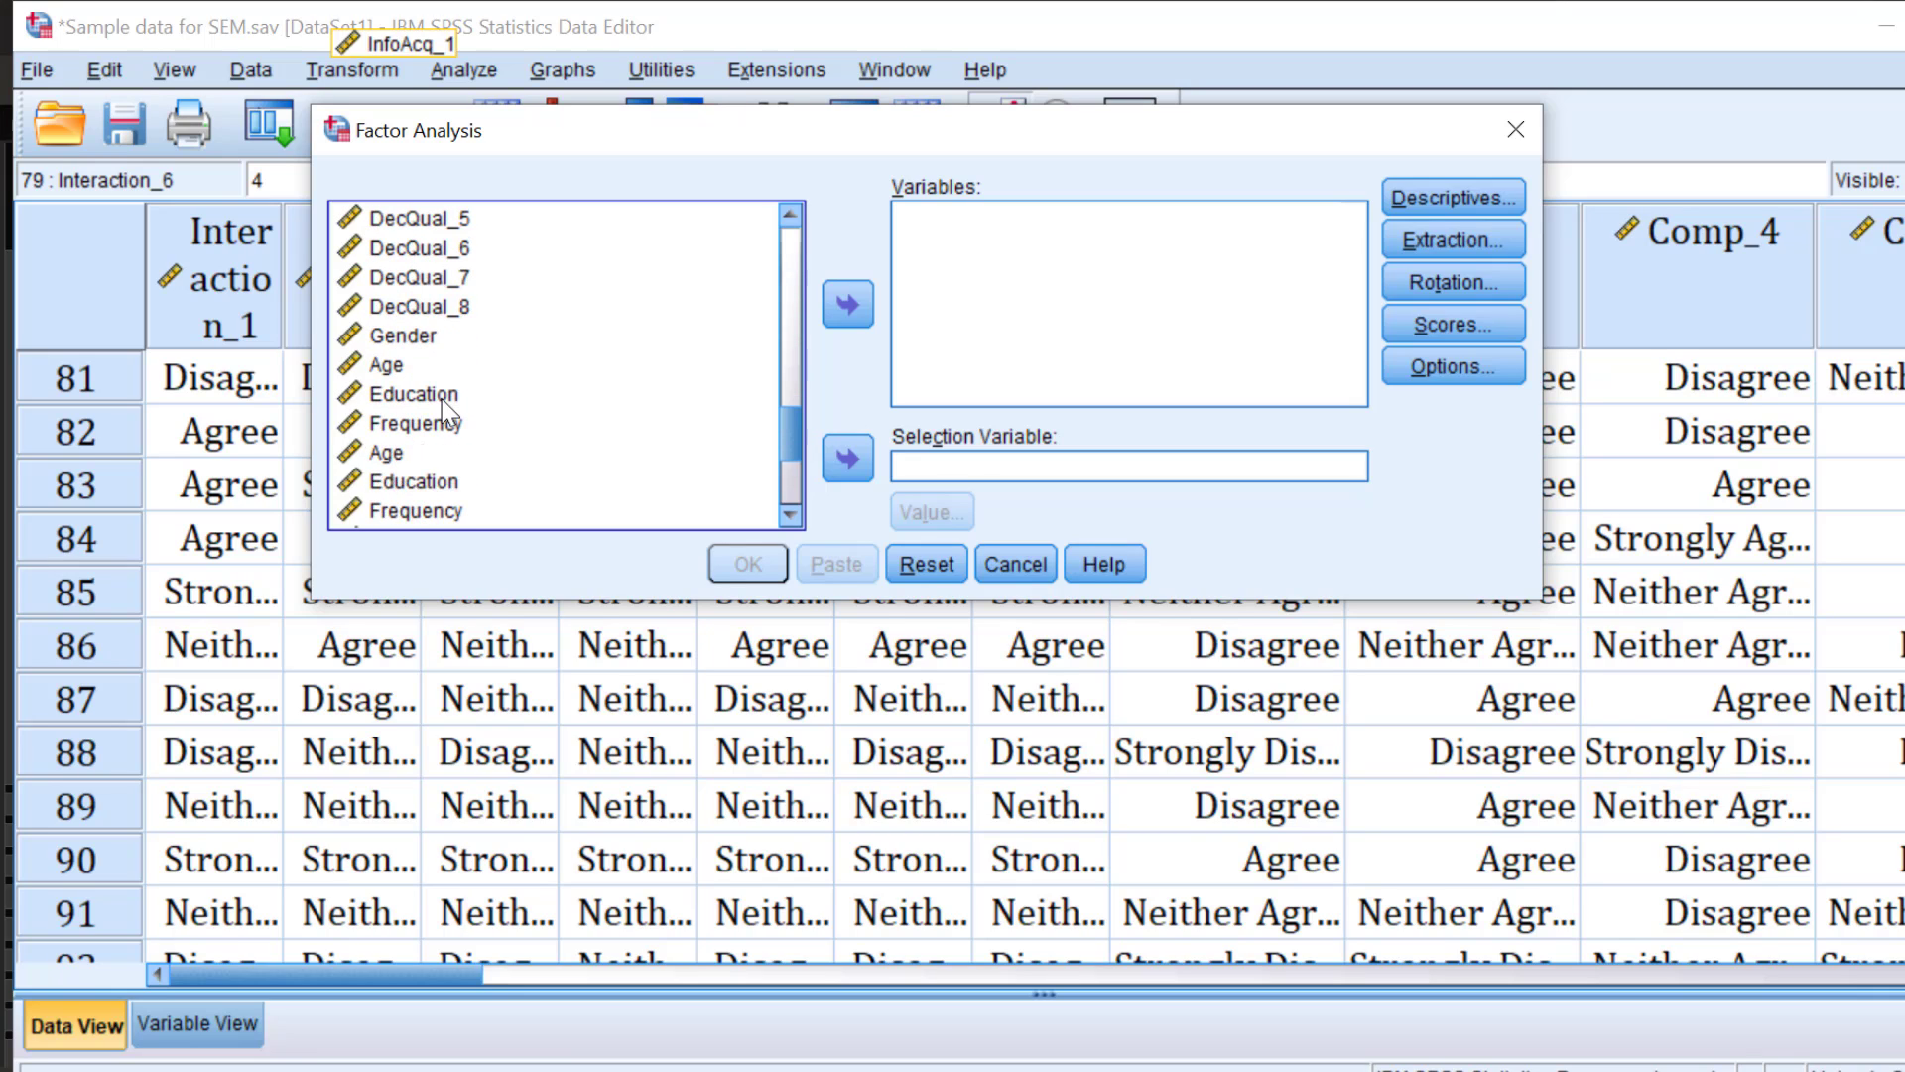
shift+click(399, 308)
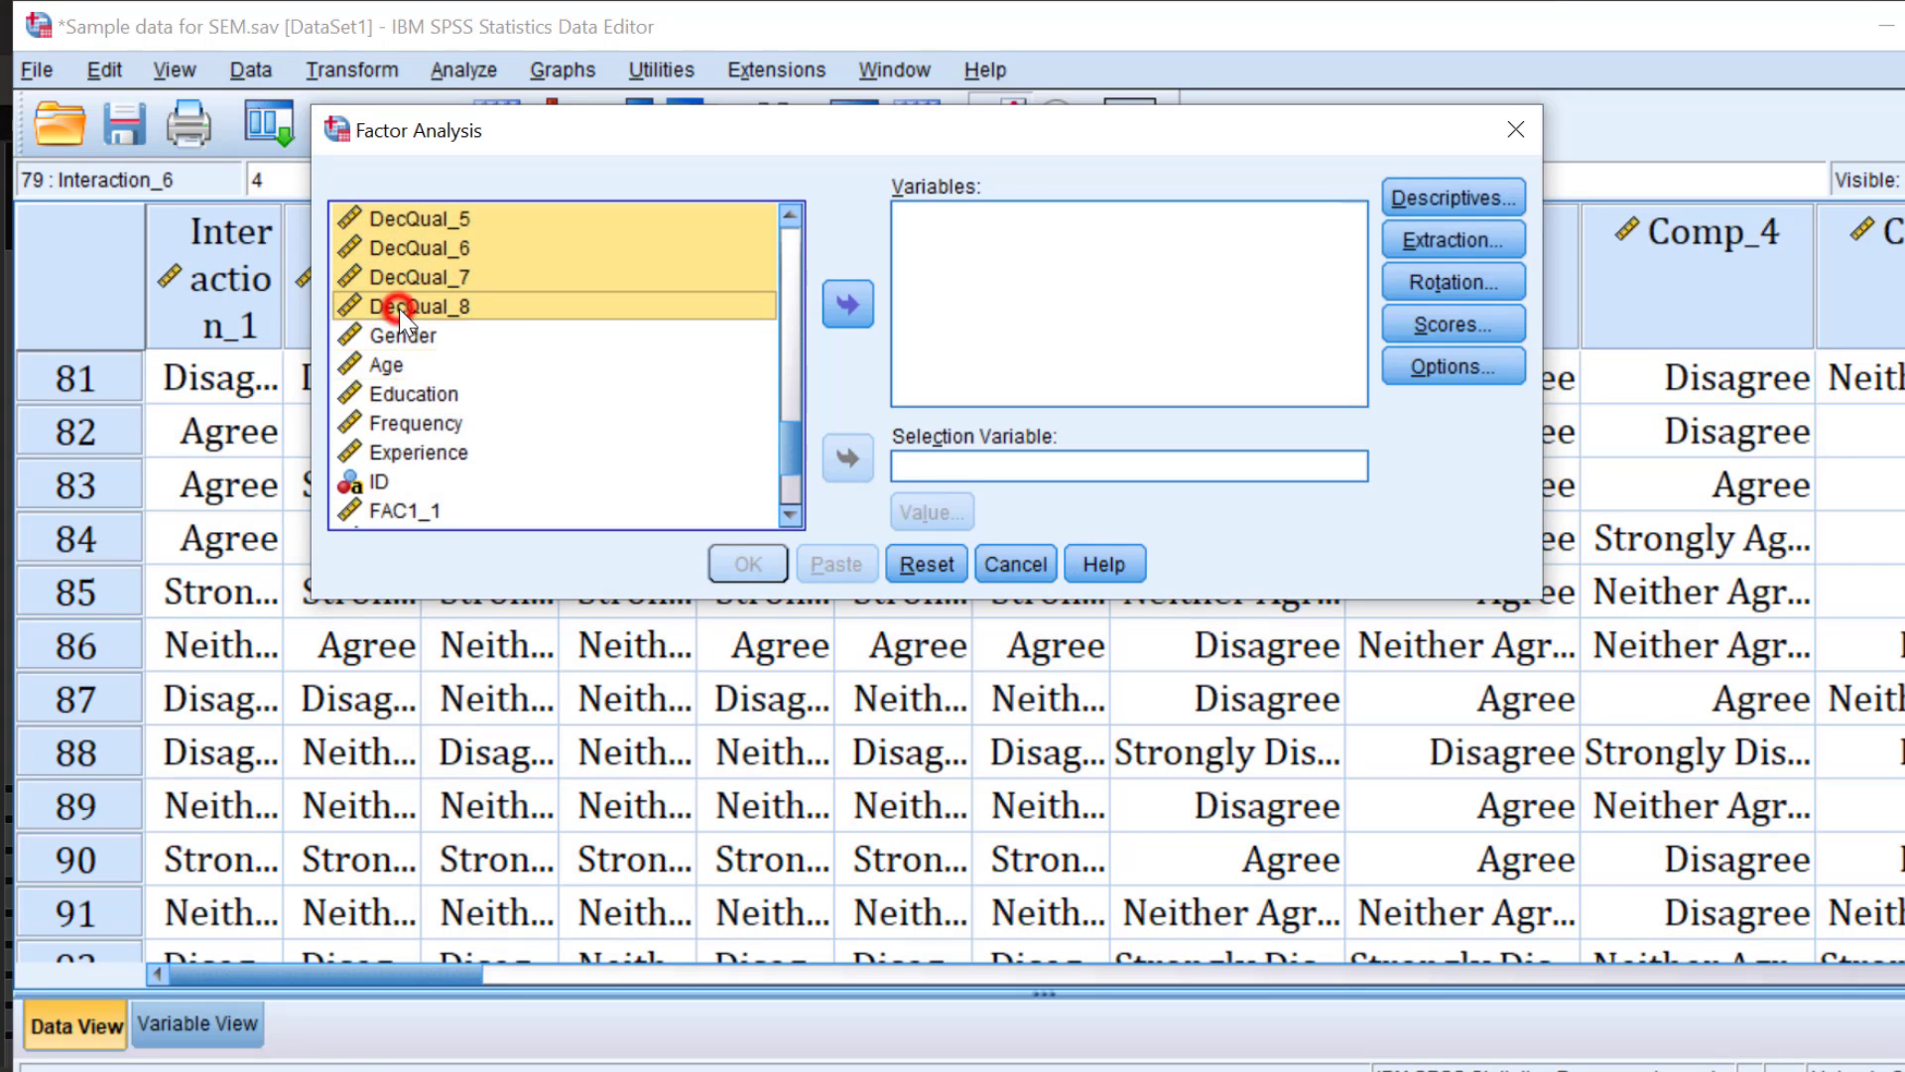
click(833, 314)
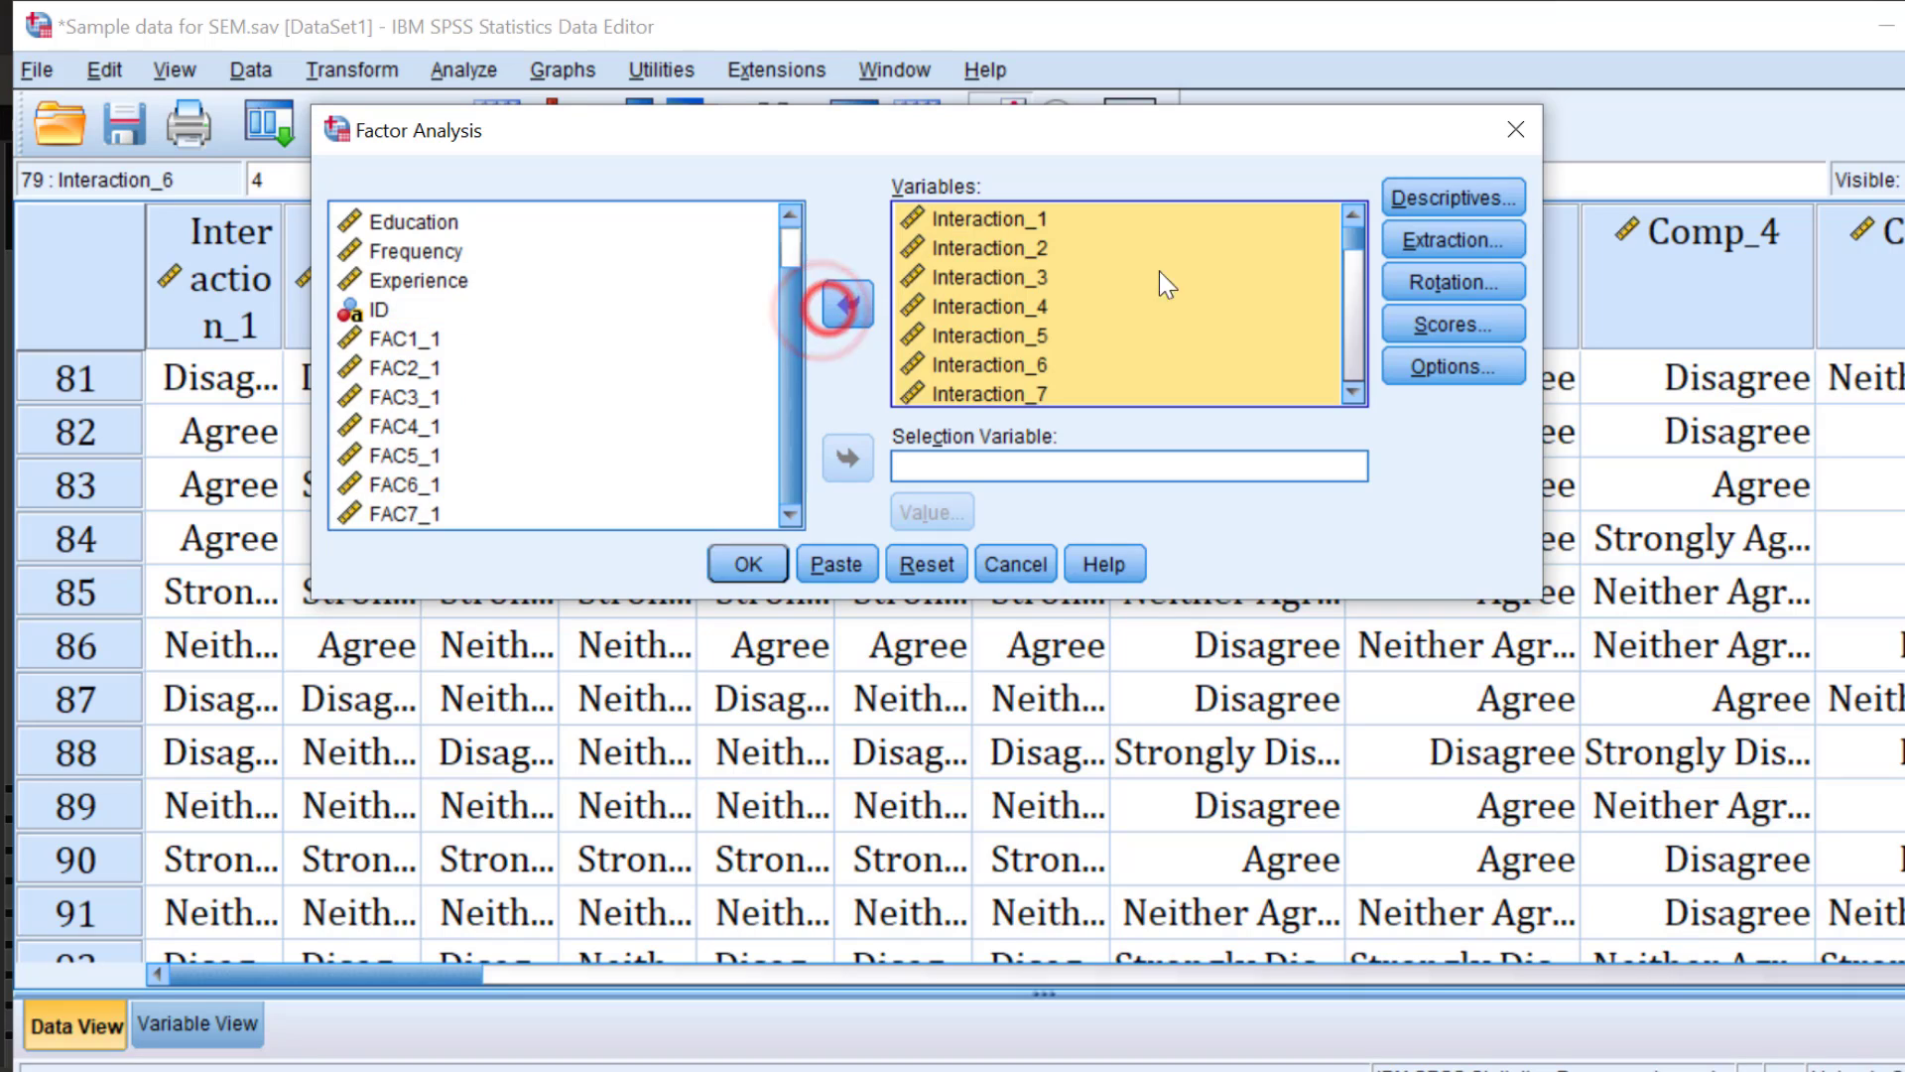
- In Descriptives, request KMO and Bartlett's test, the determinant and significance levels
click(1454, 197)
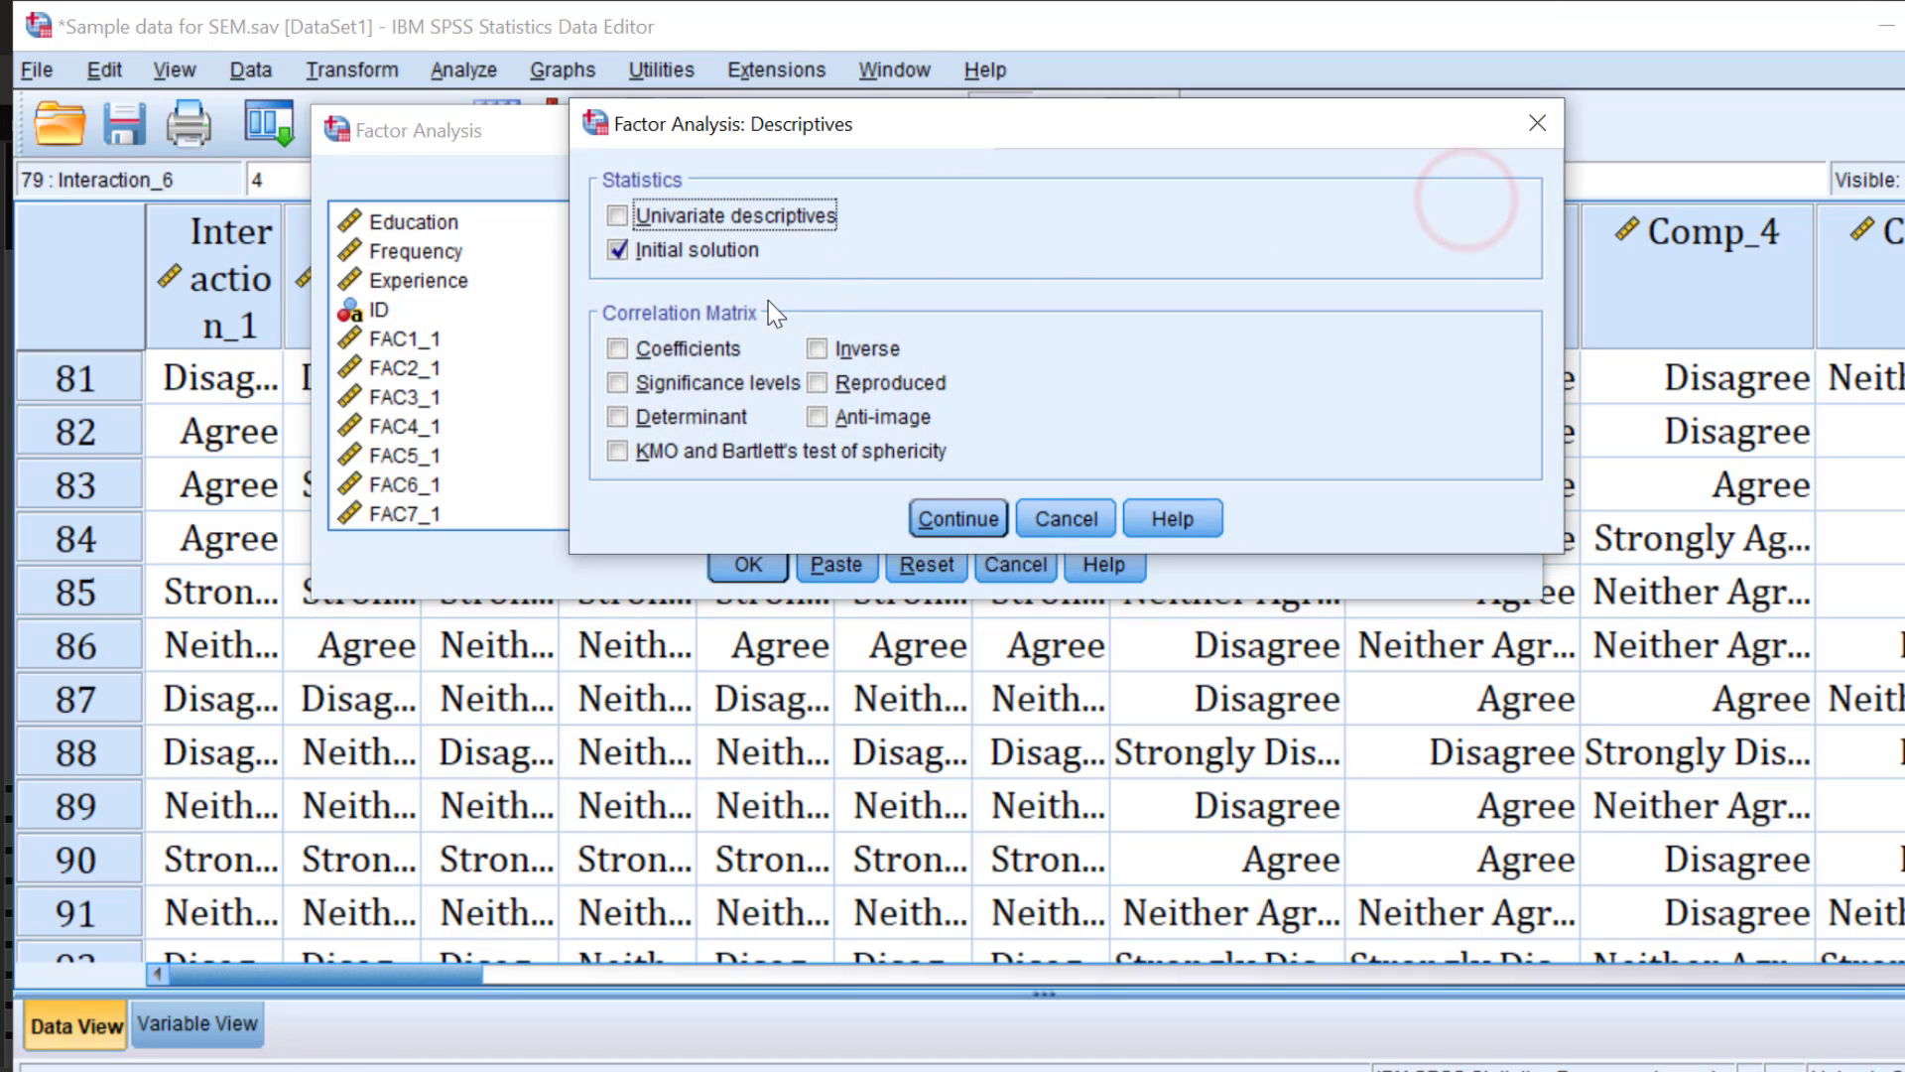
click(620, 453)
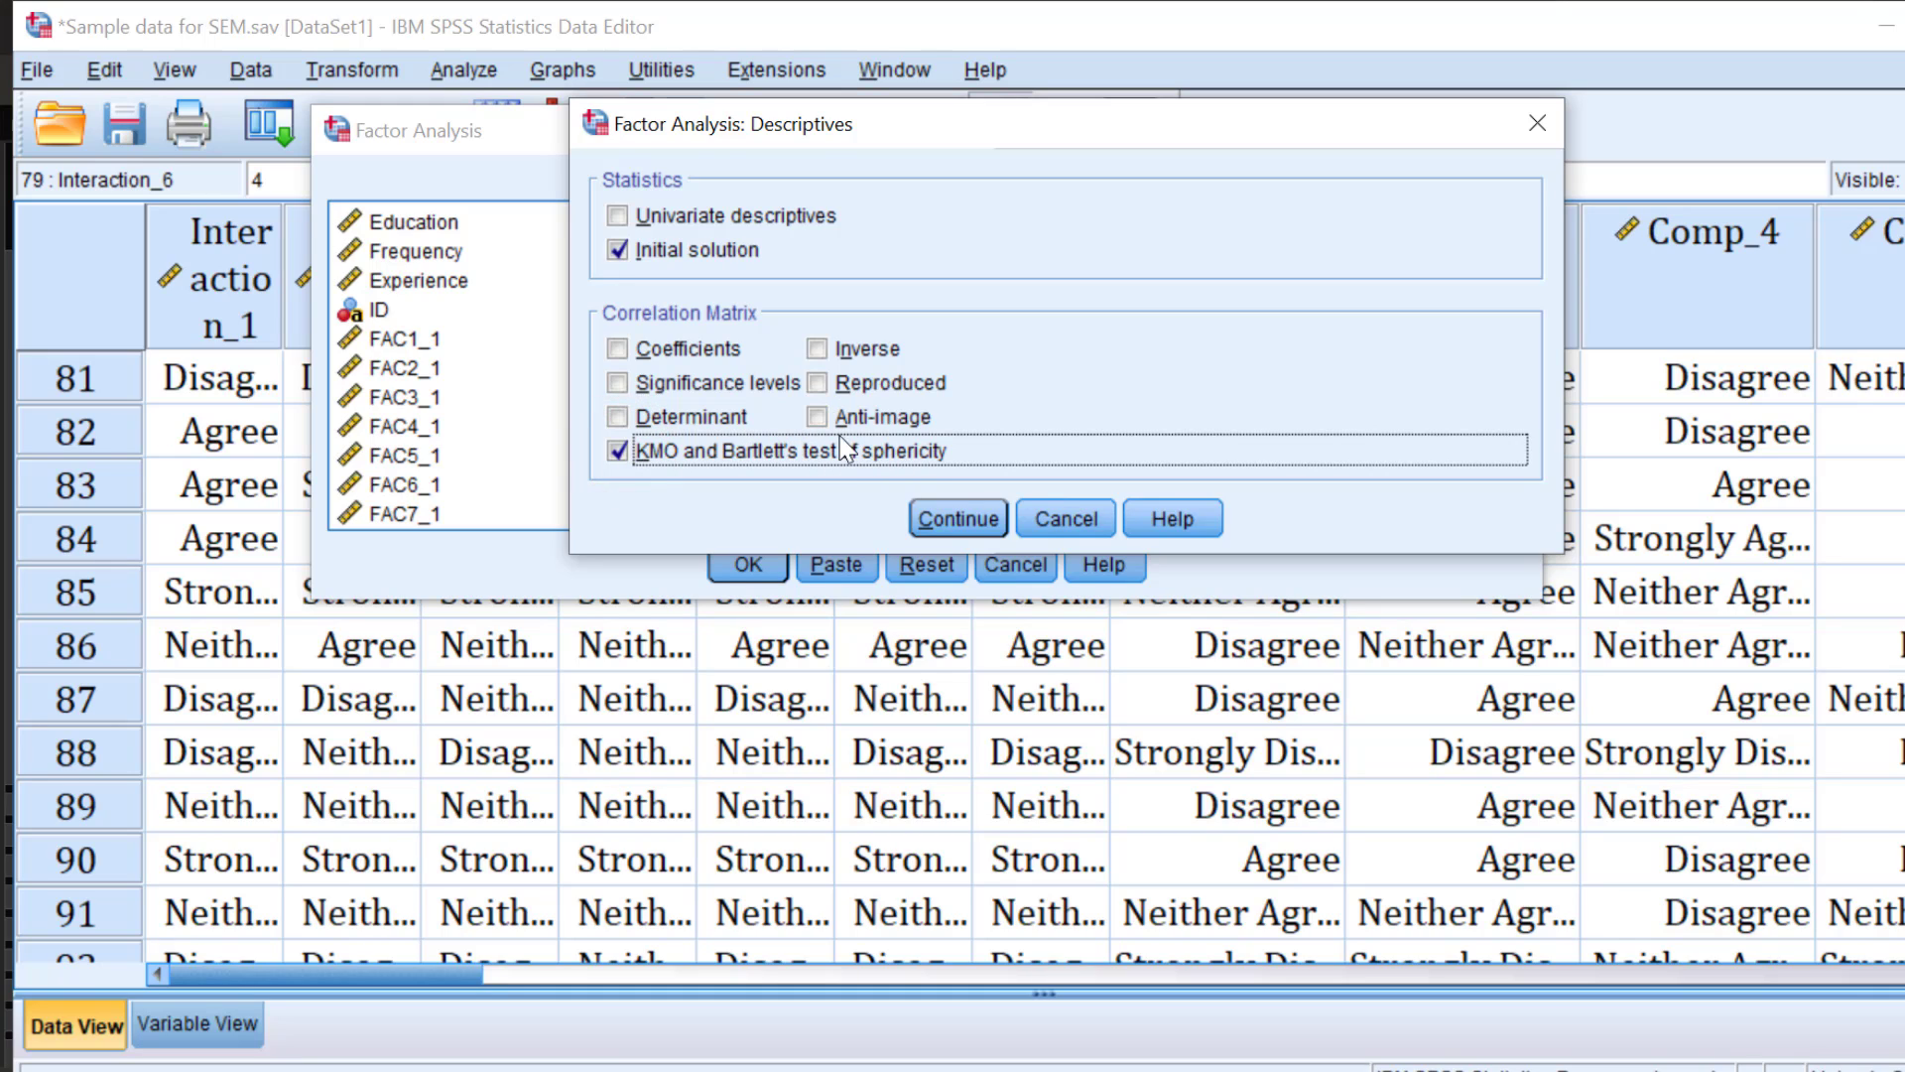
click(618, 416)
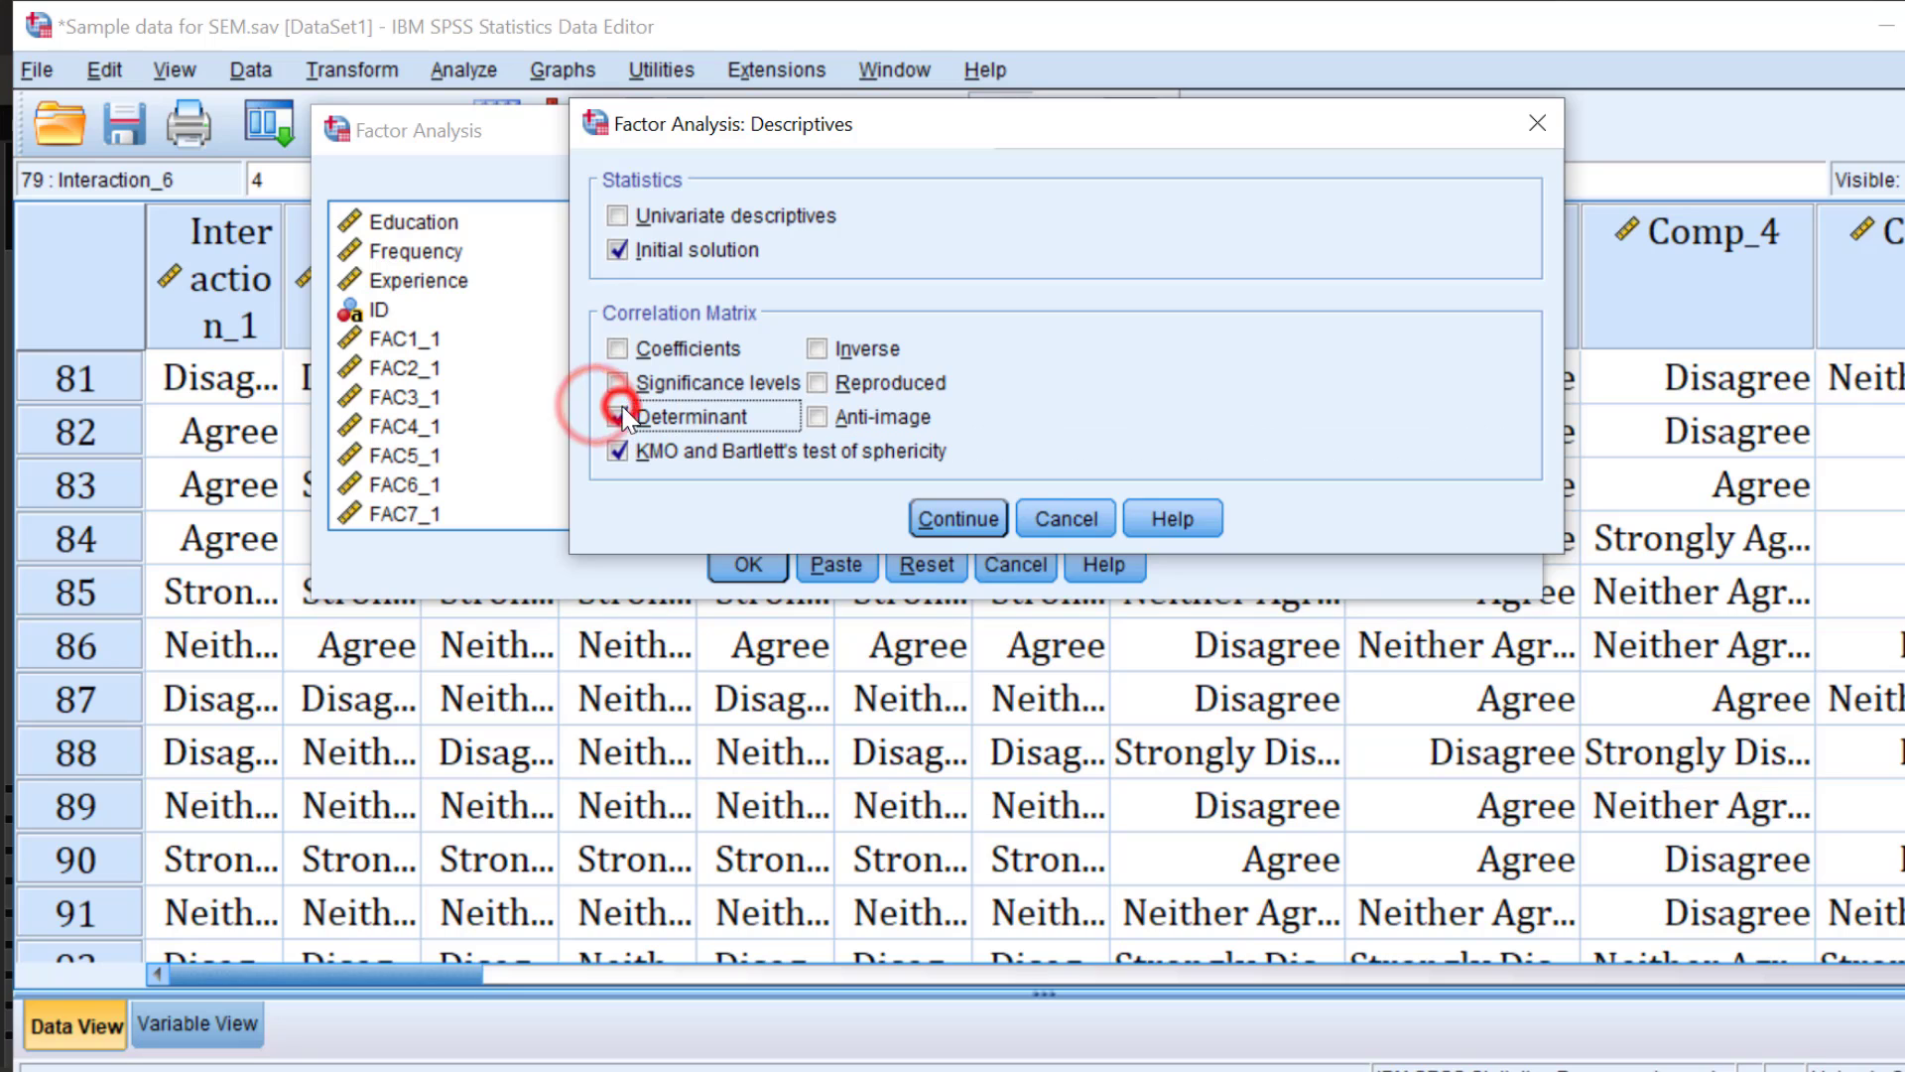
click(618, 383)
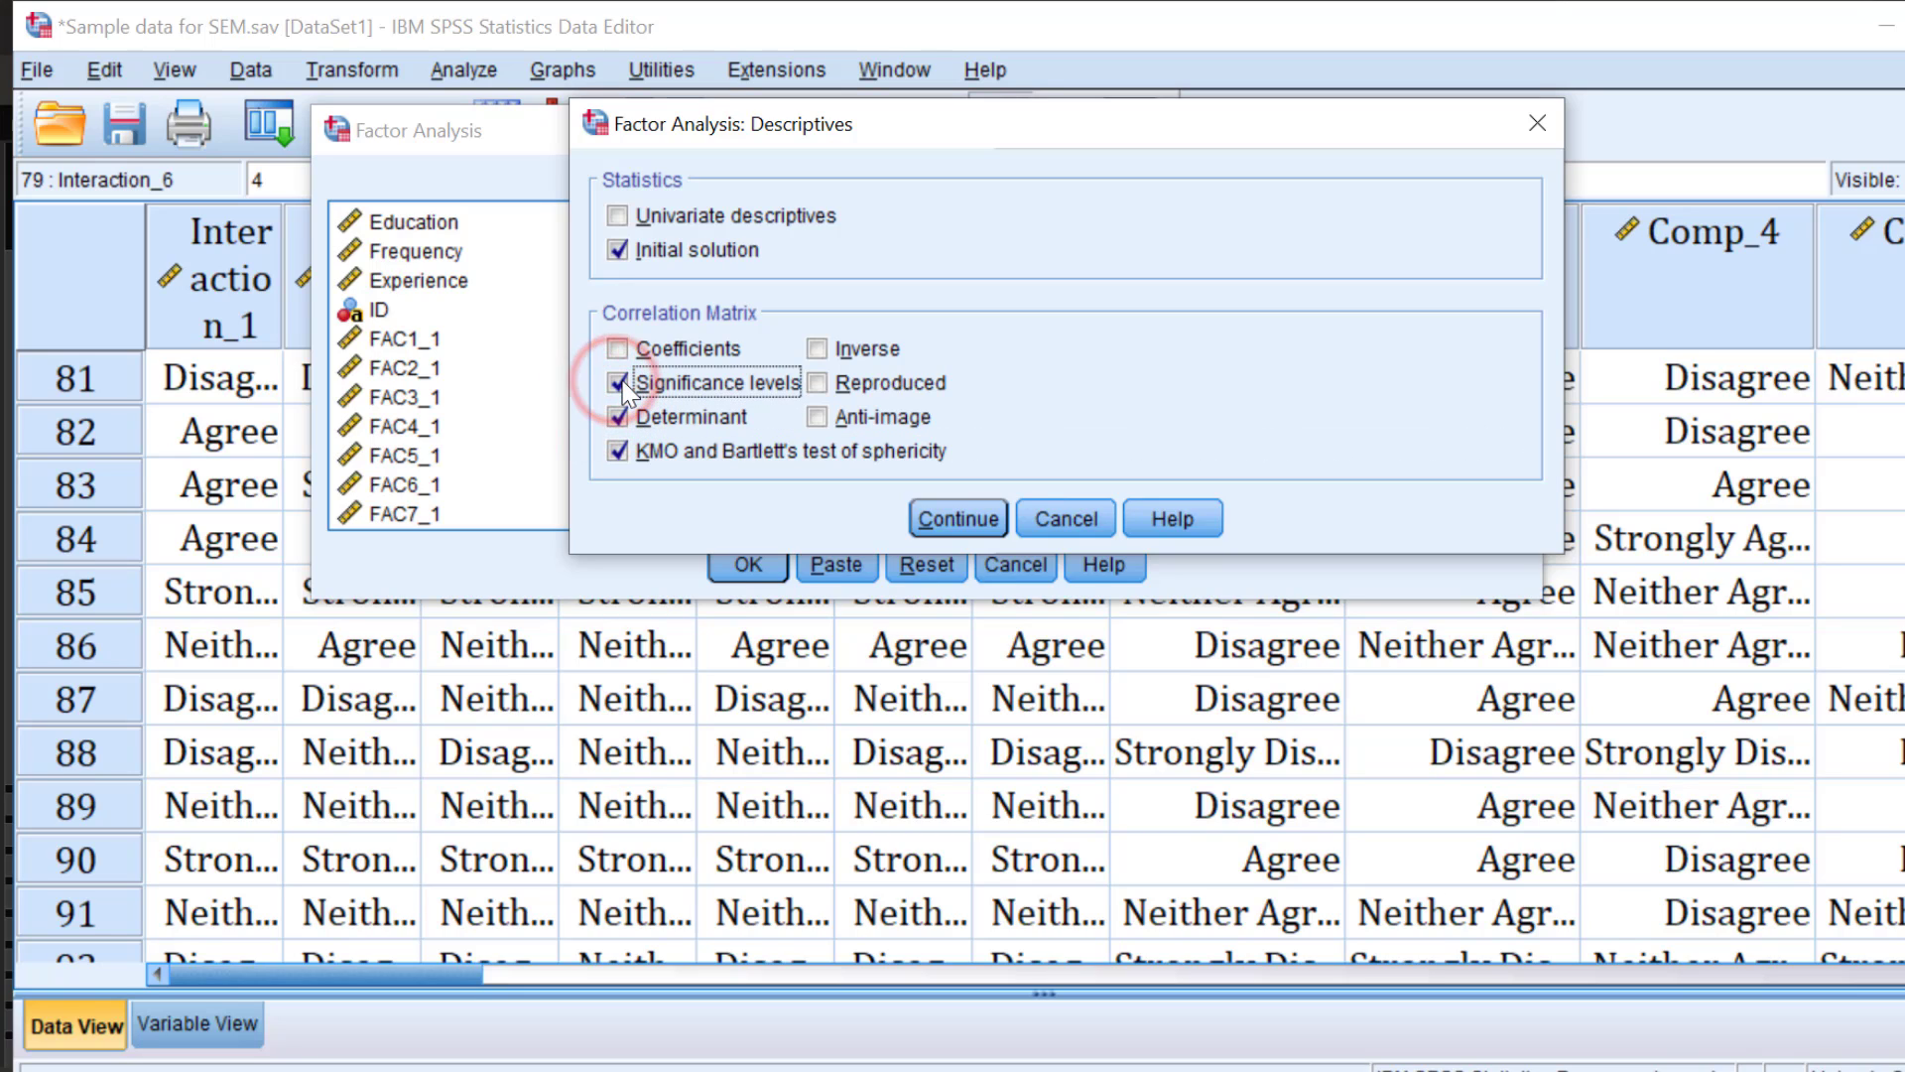
click(944, 506)
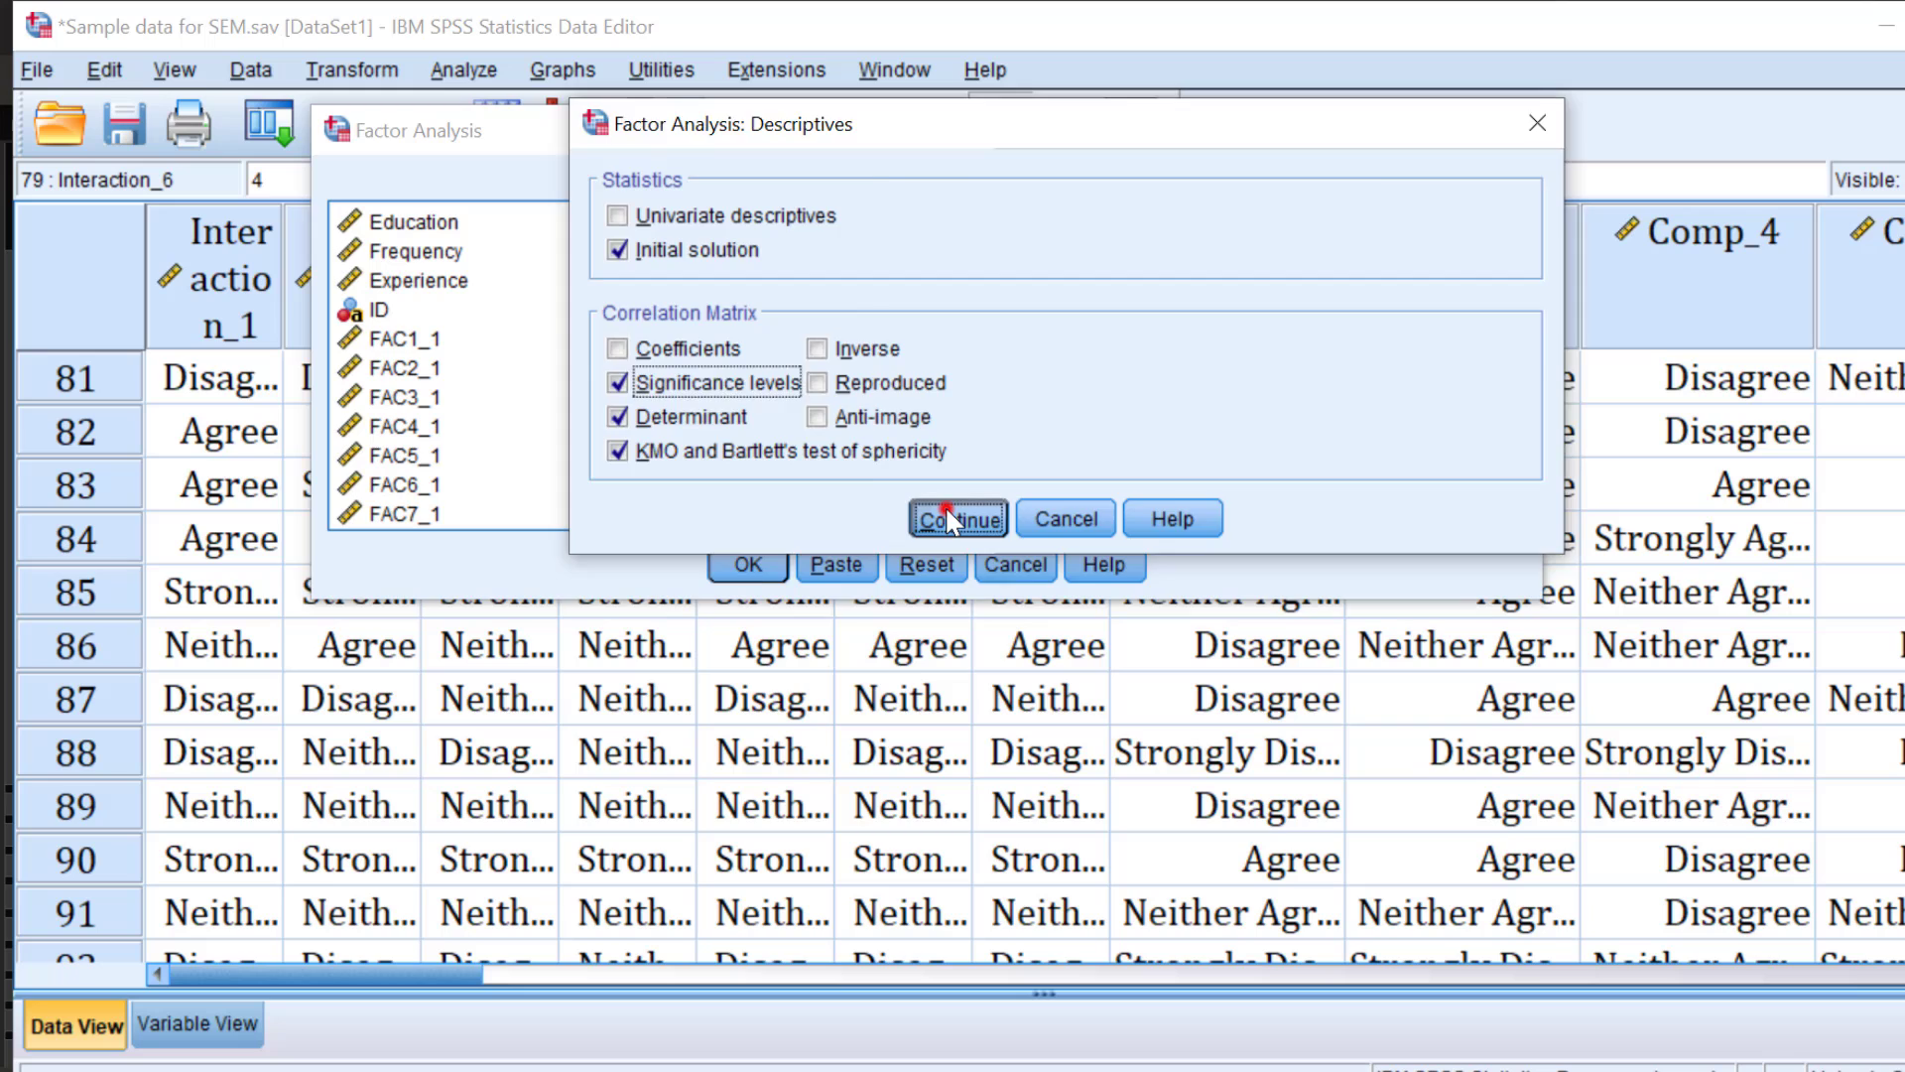
- In Extraction, drop the unrotated factor solution and add a scree plot
click(1421, 250)
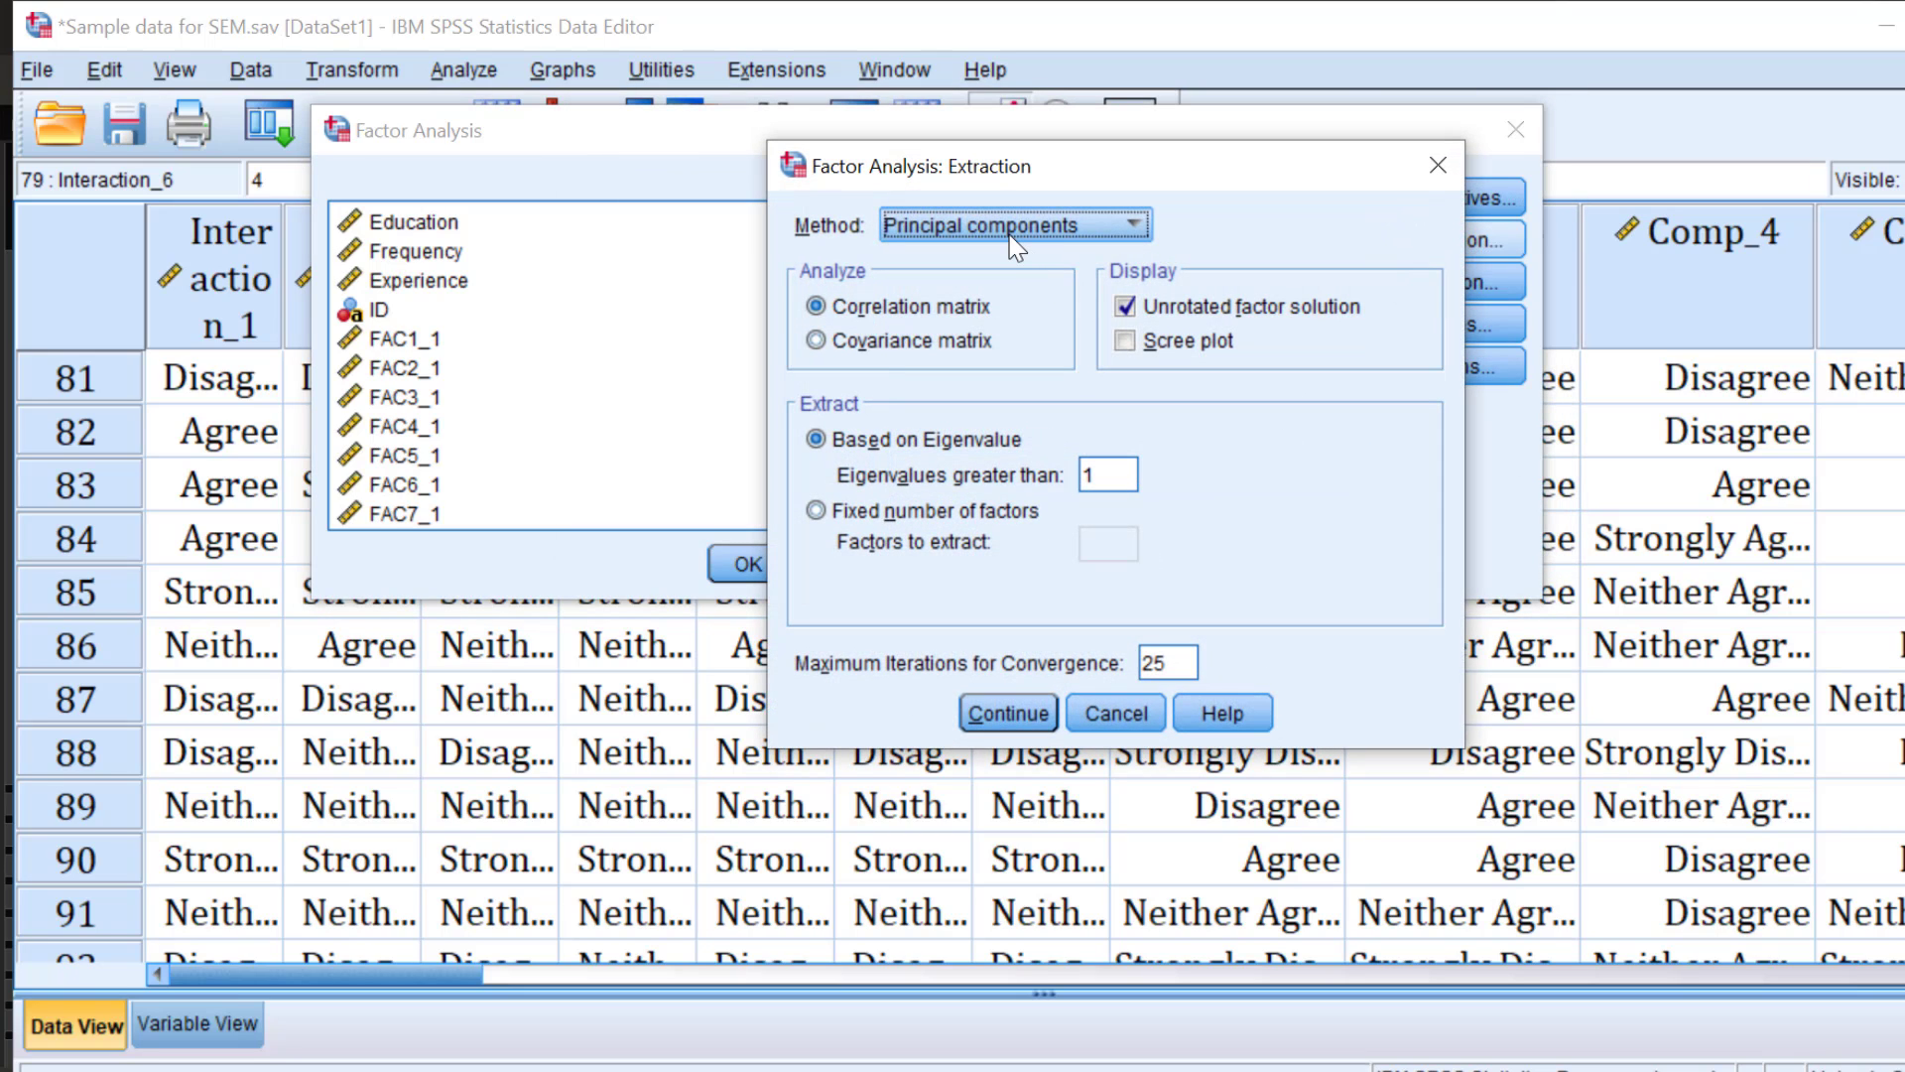
click(1124, 306)
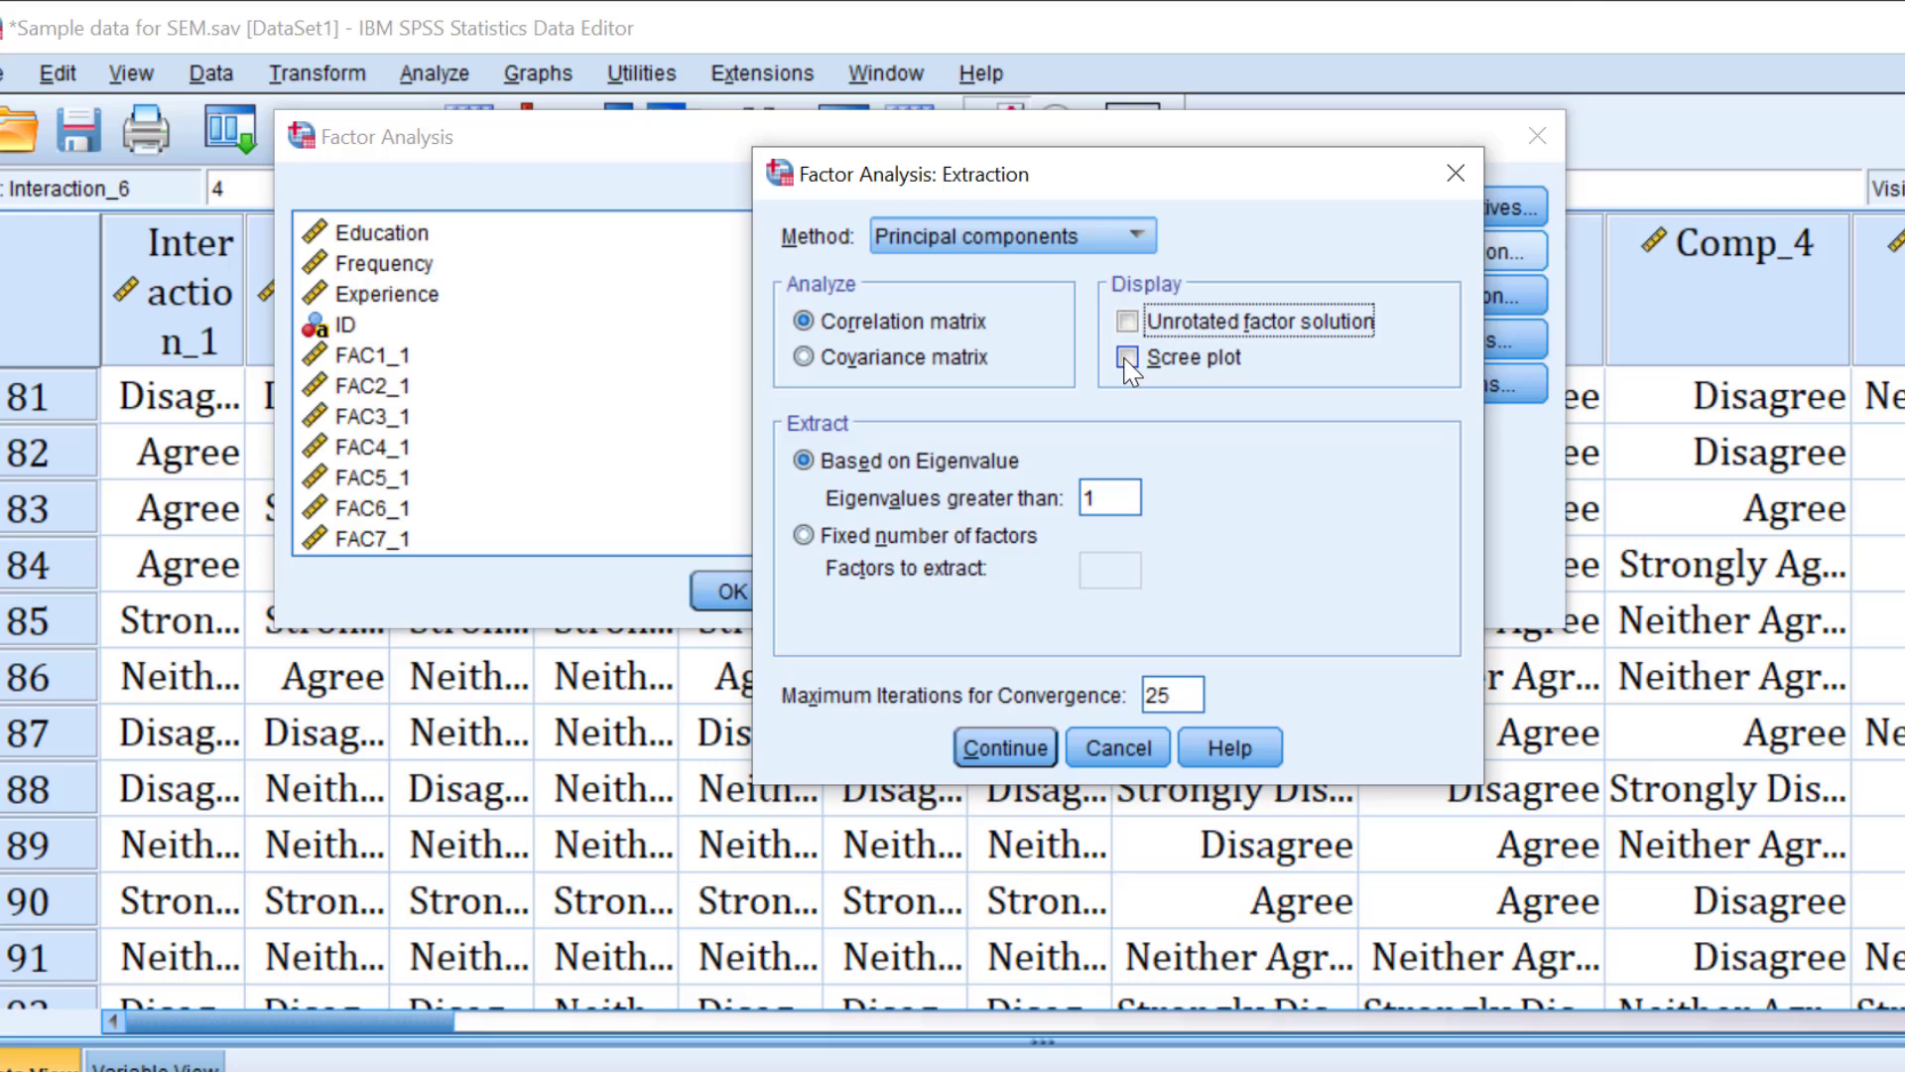
click(1126, 360)
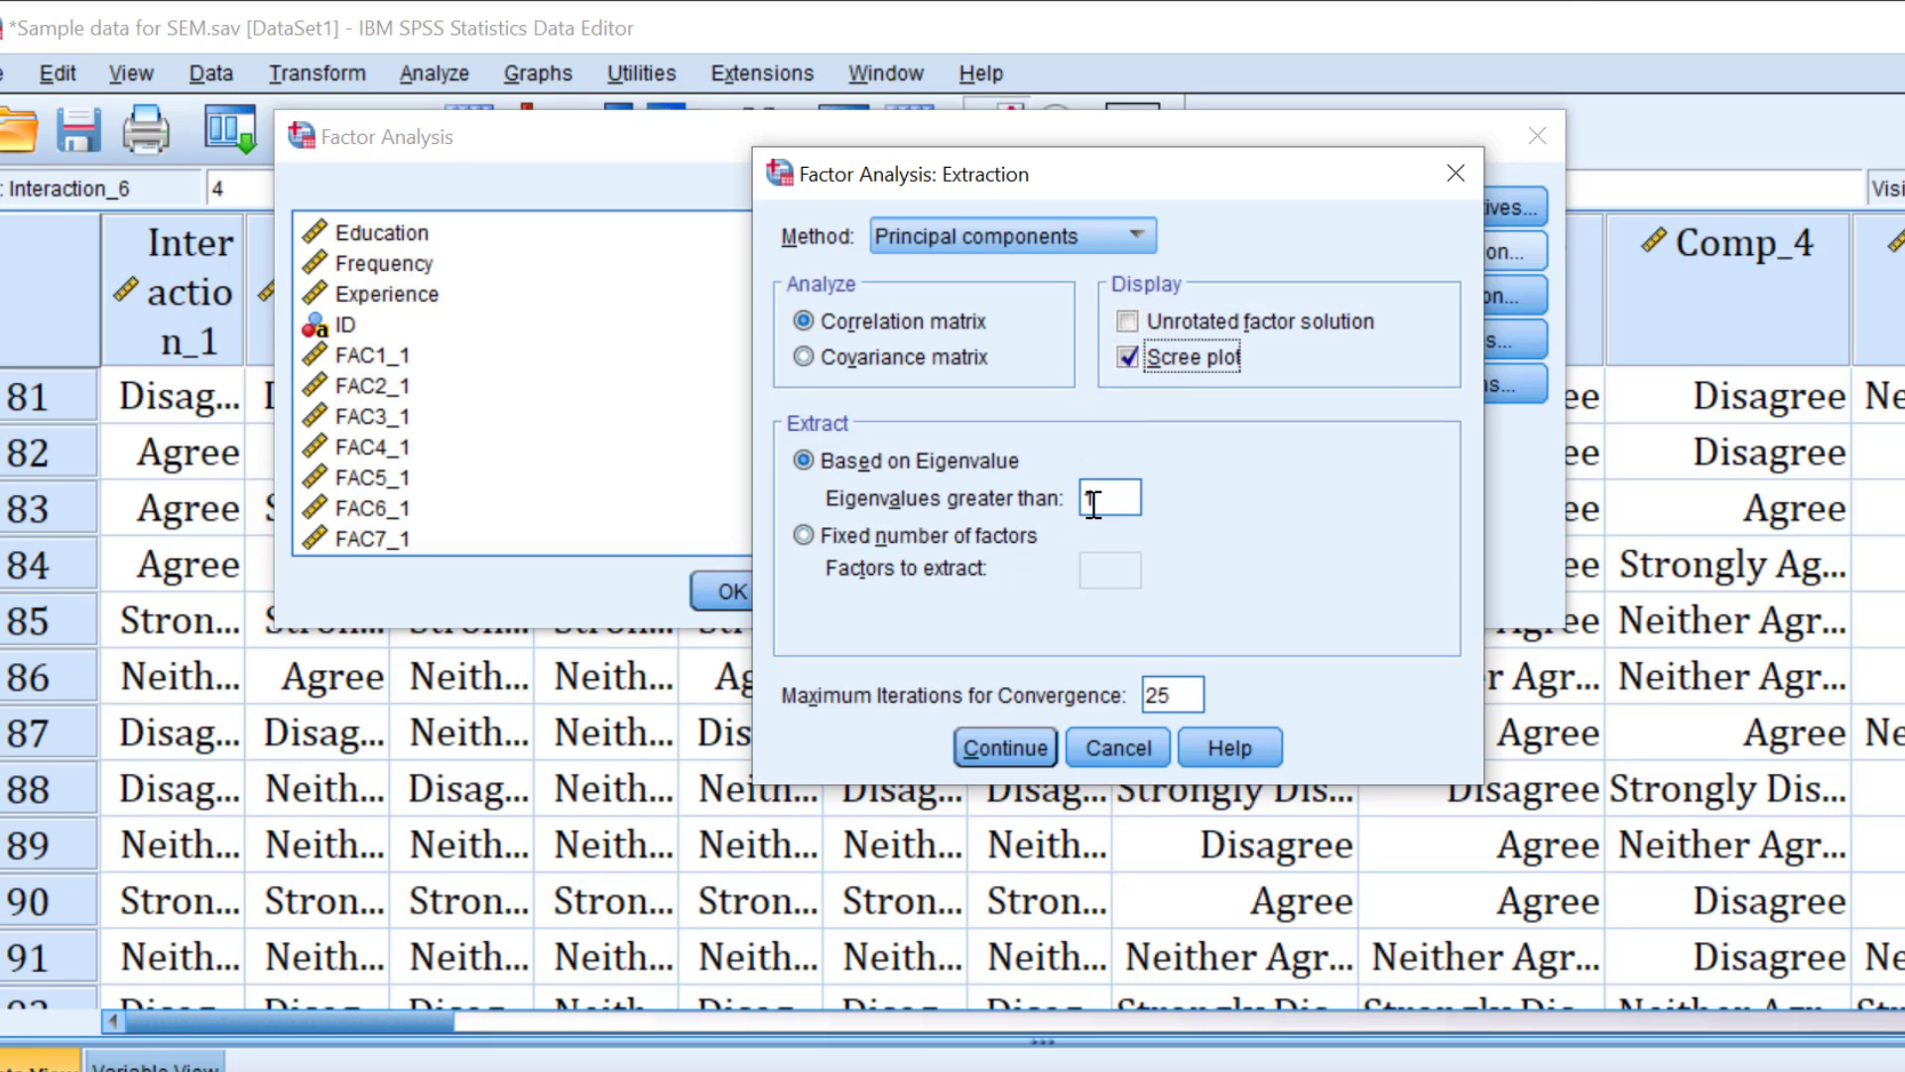
click(1013, 747)
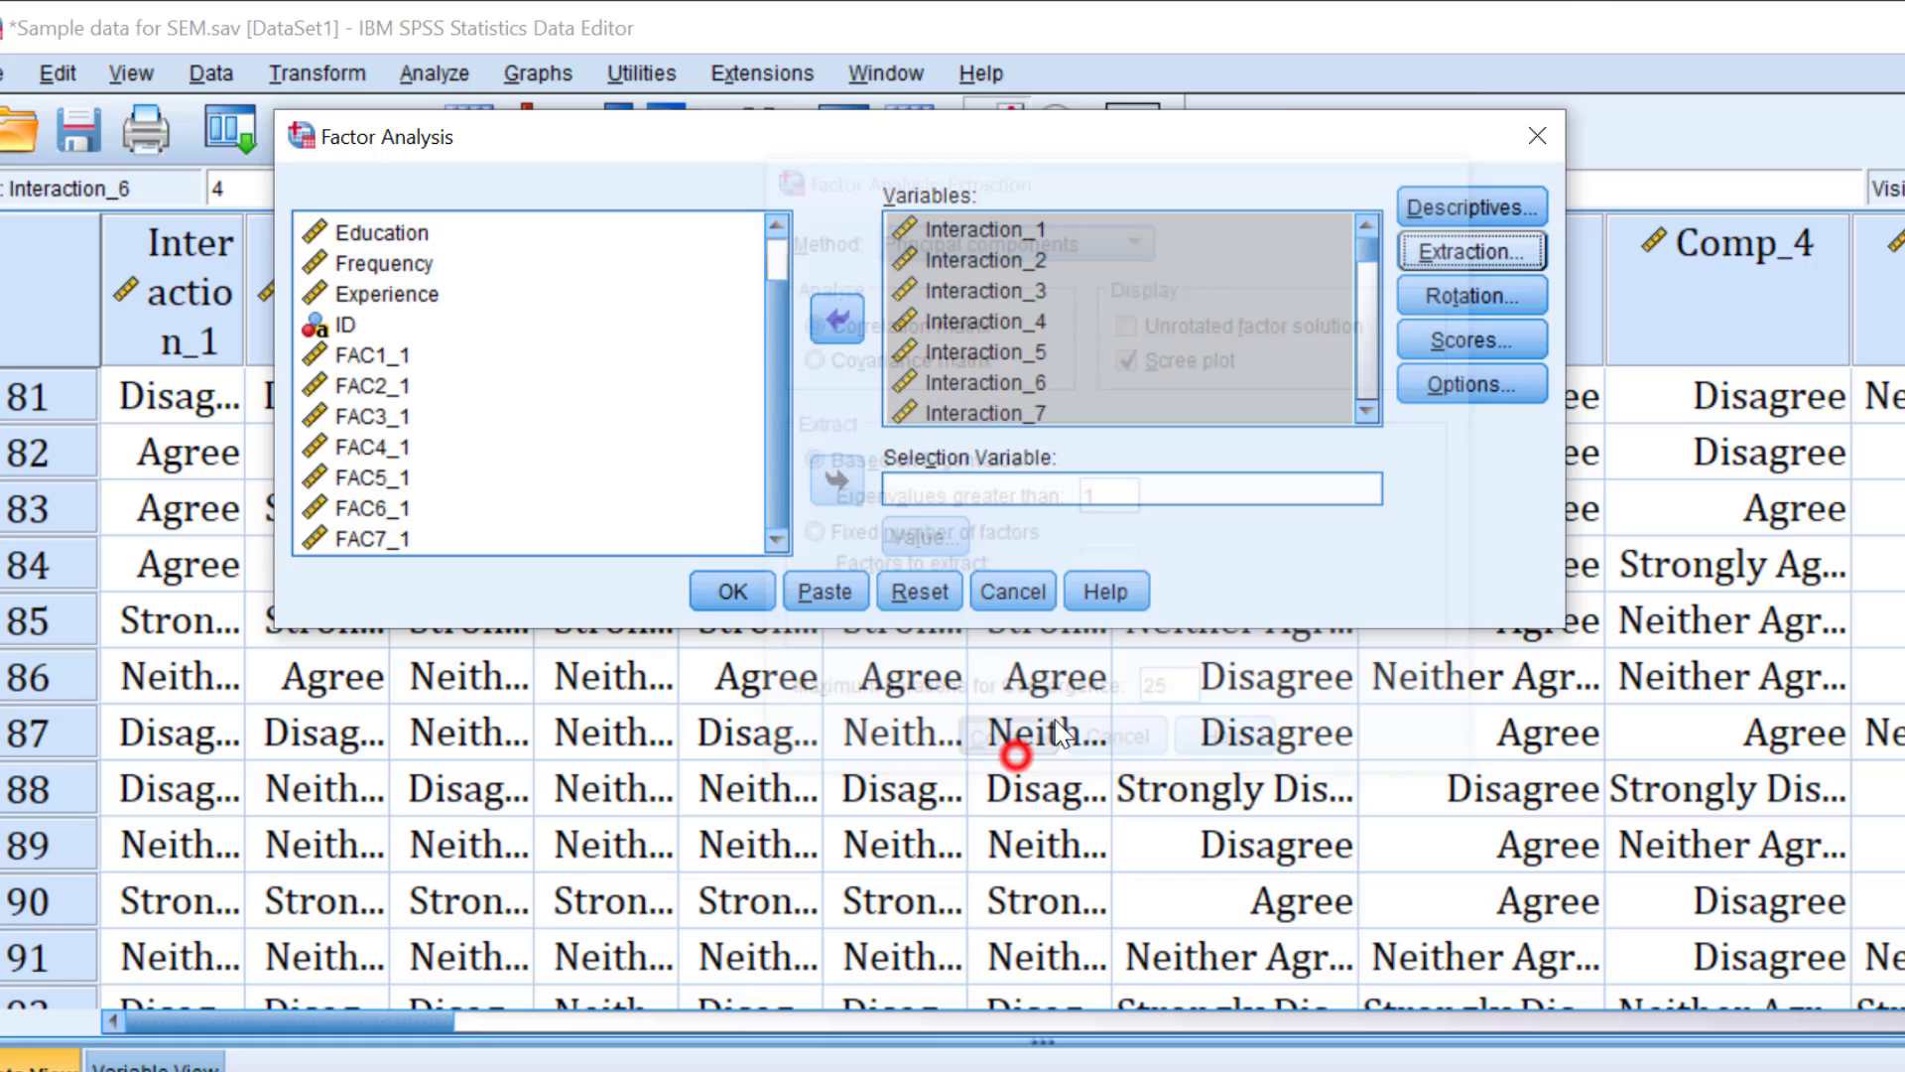
- Set the factor rotation to Varimax
click(1473, 311)
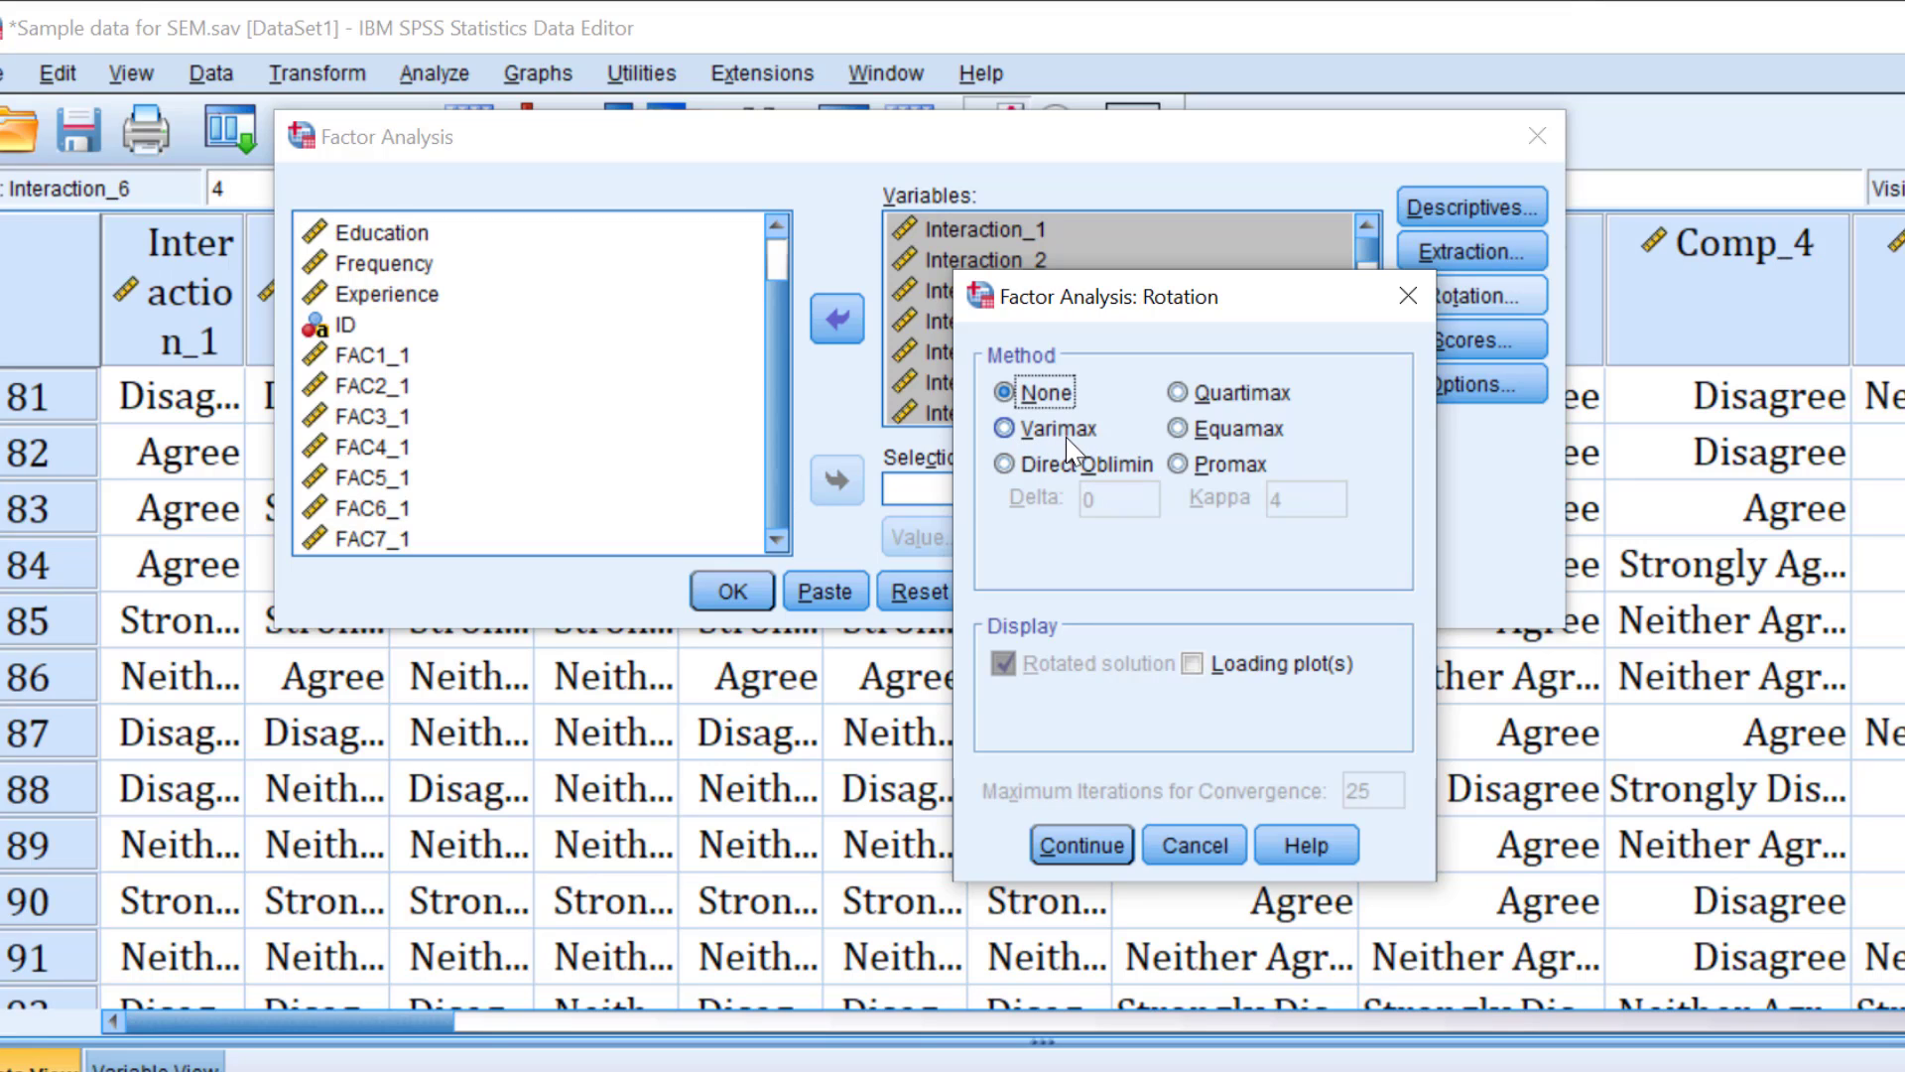
click(1016, 432)
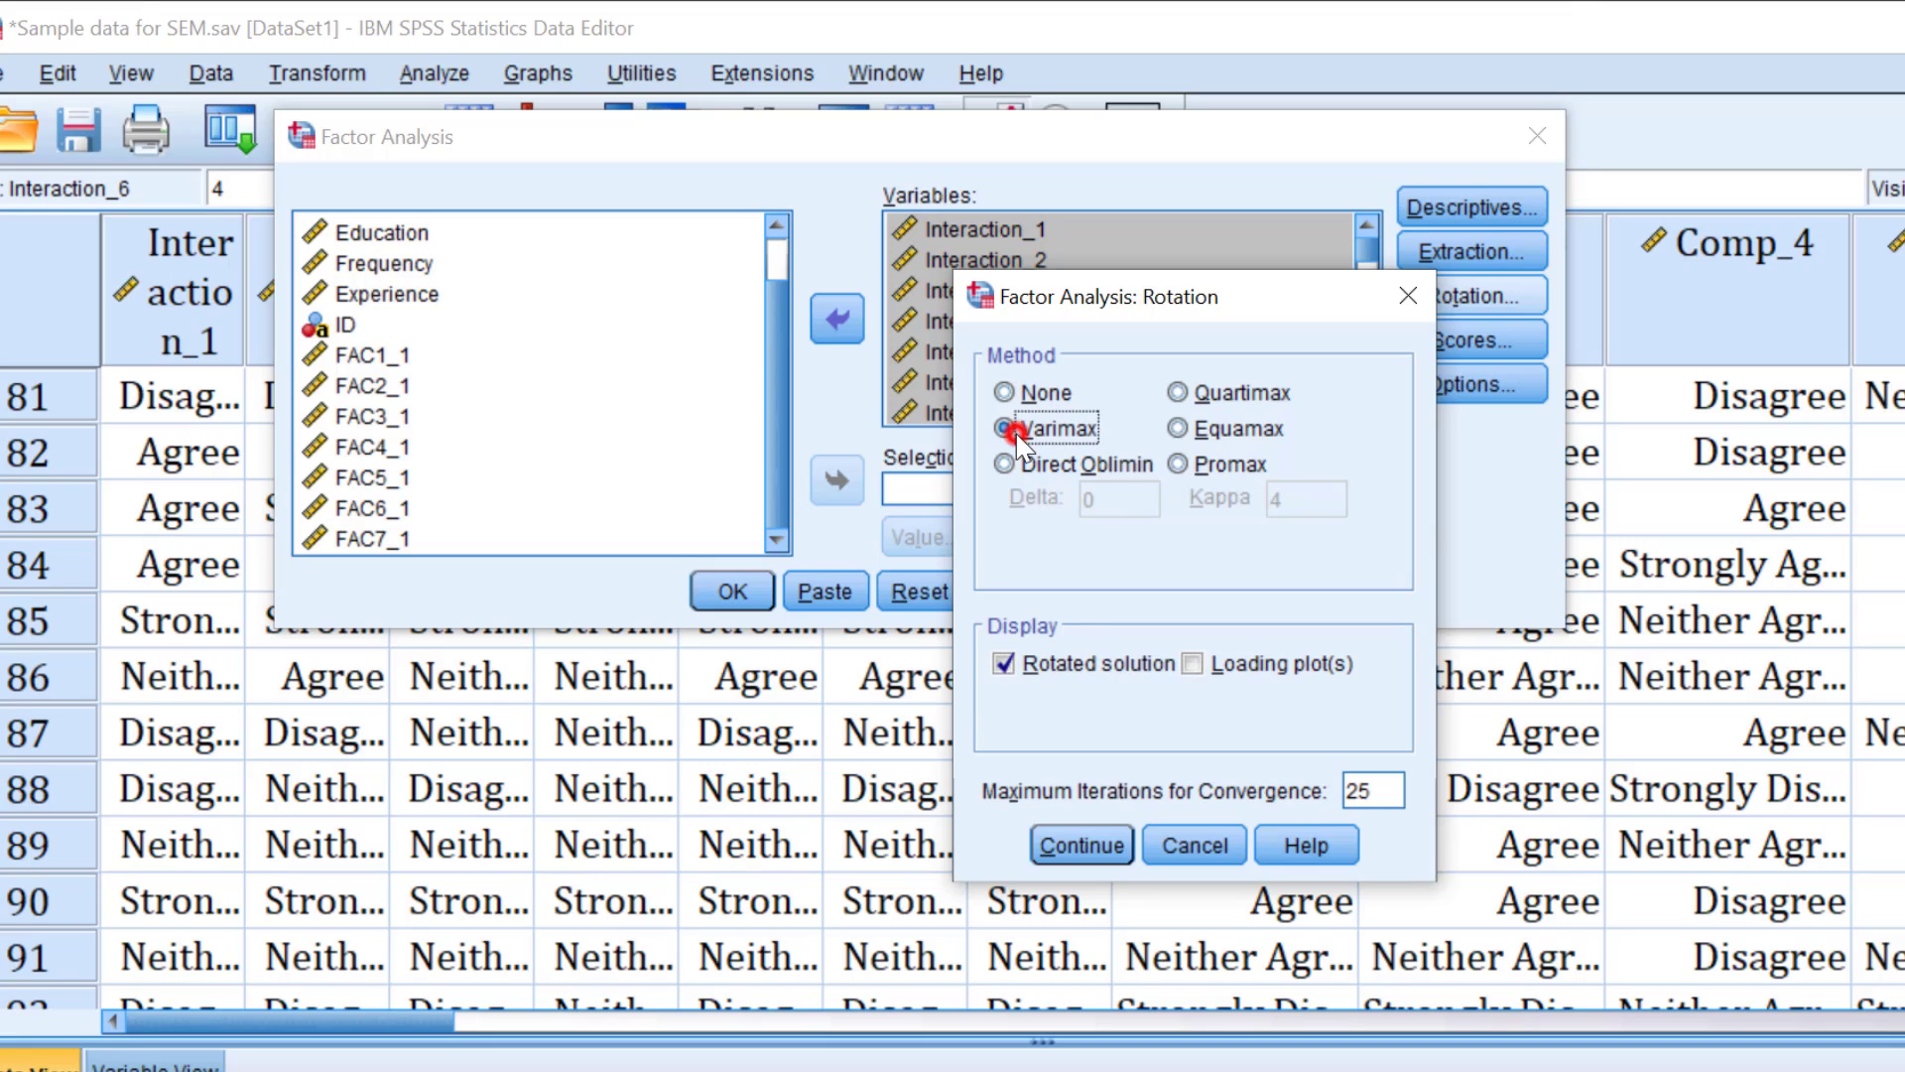
click(1083, 847)
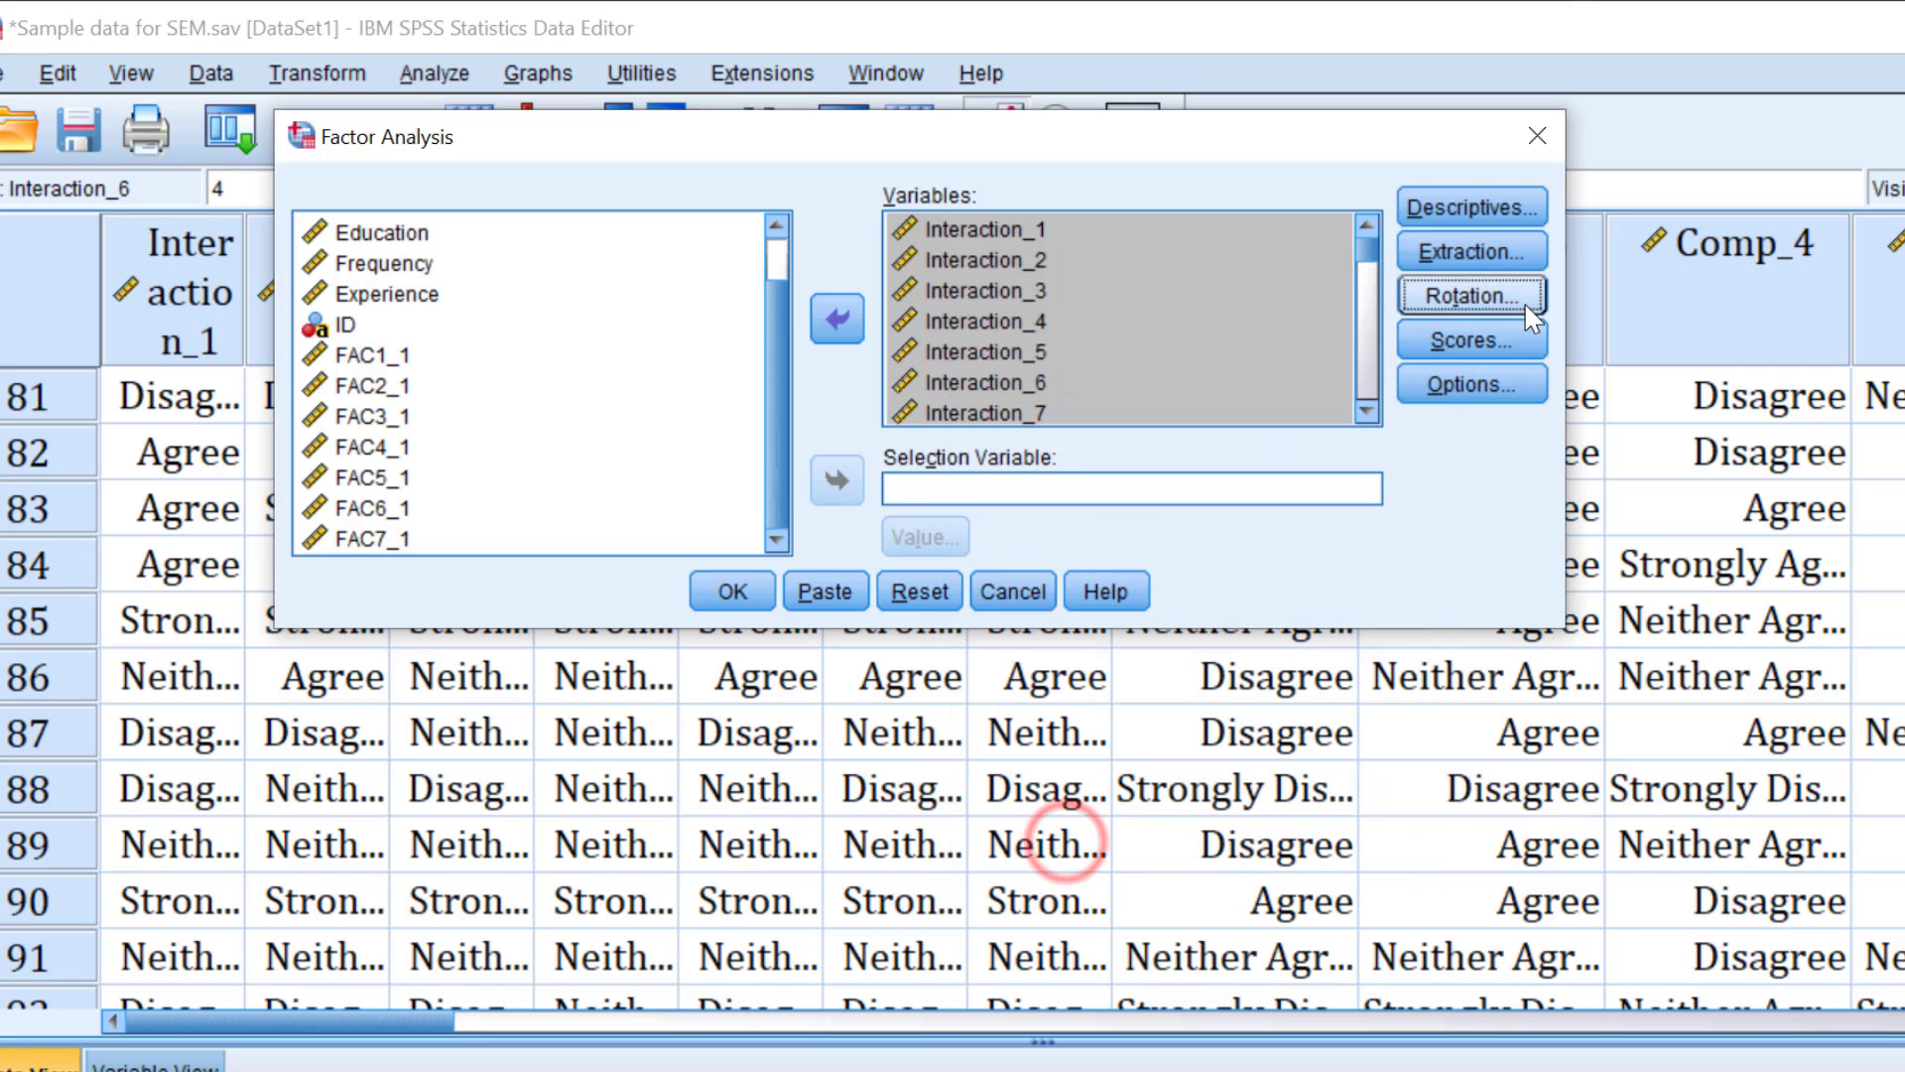
- Turn on saving Regression factor scores as variables, then reopen Scores and untick it
click(1501, 342)
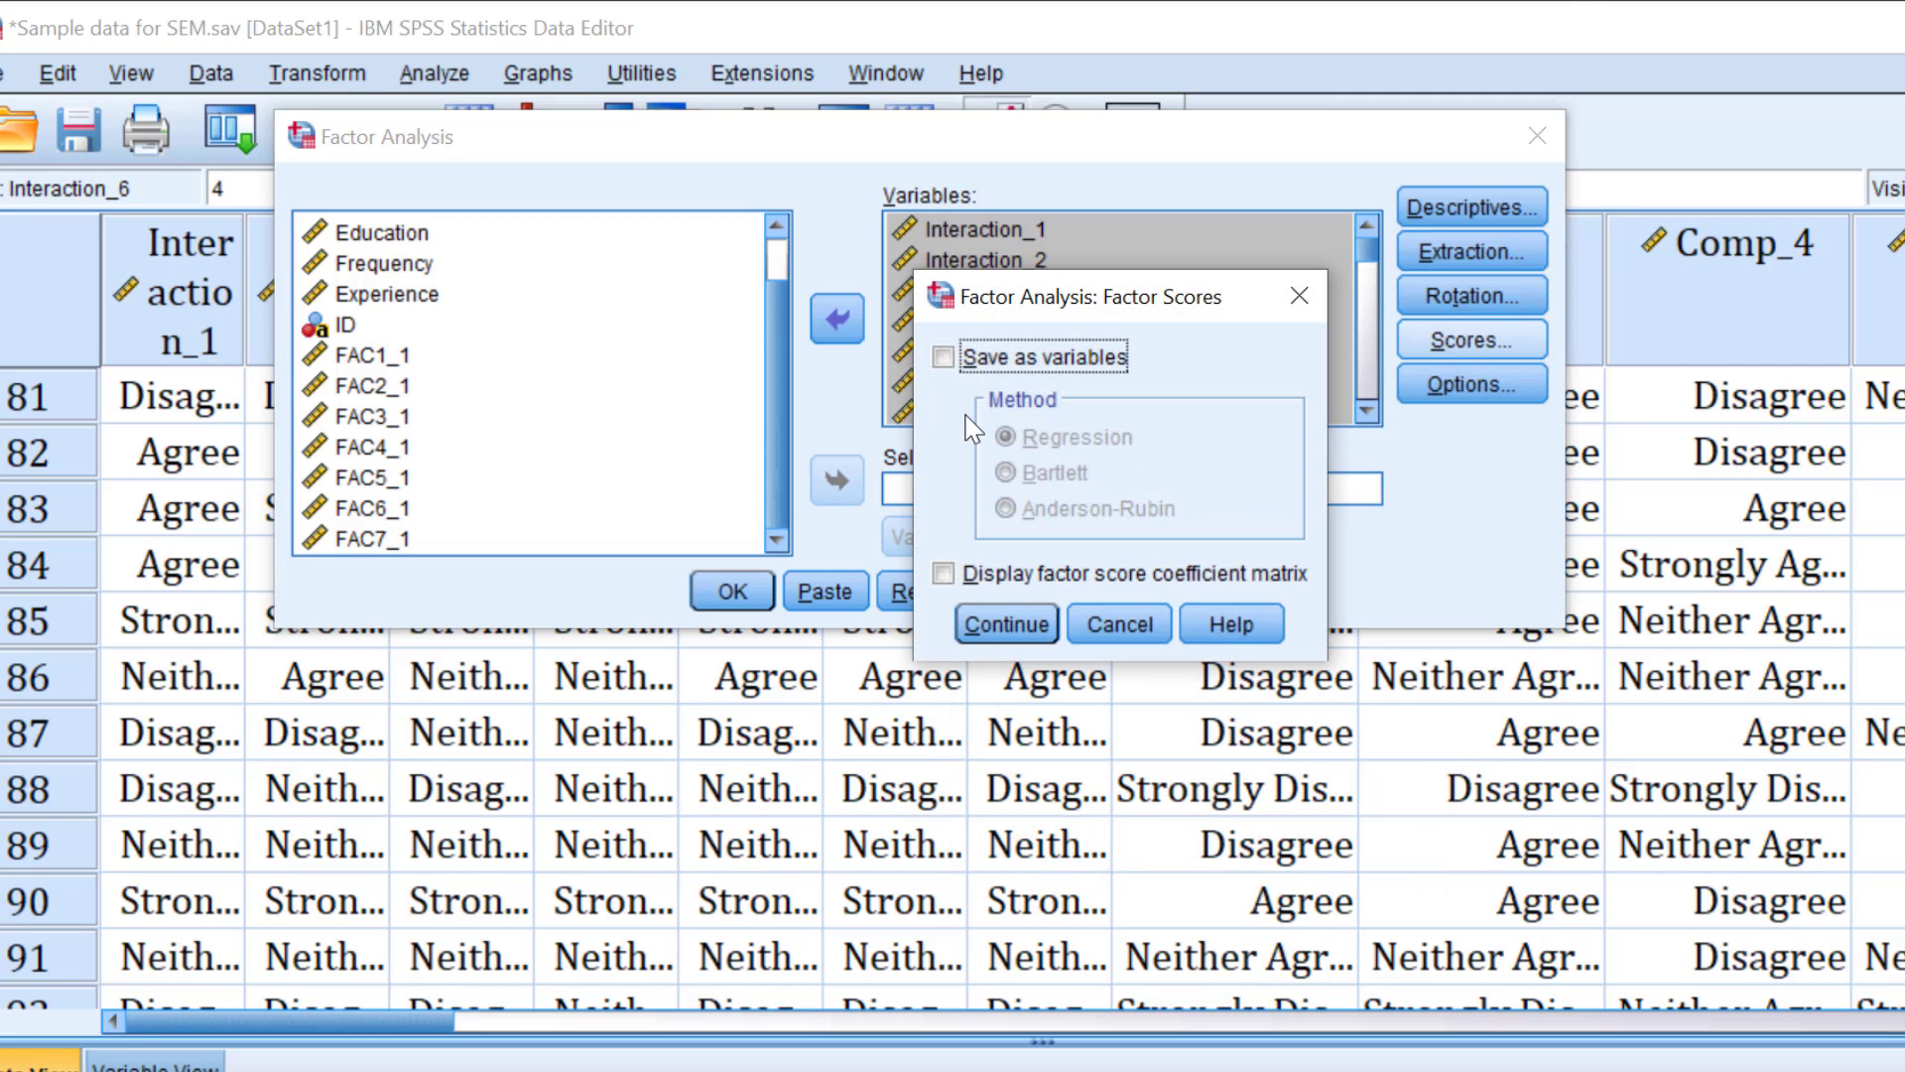
click(943, 357)
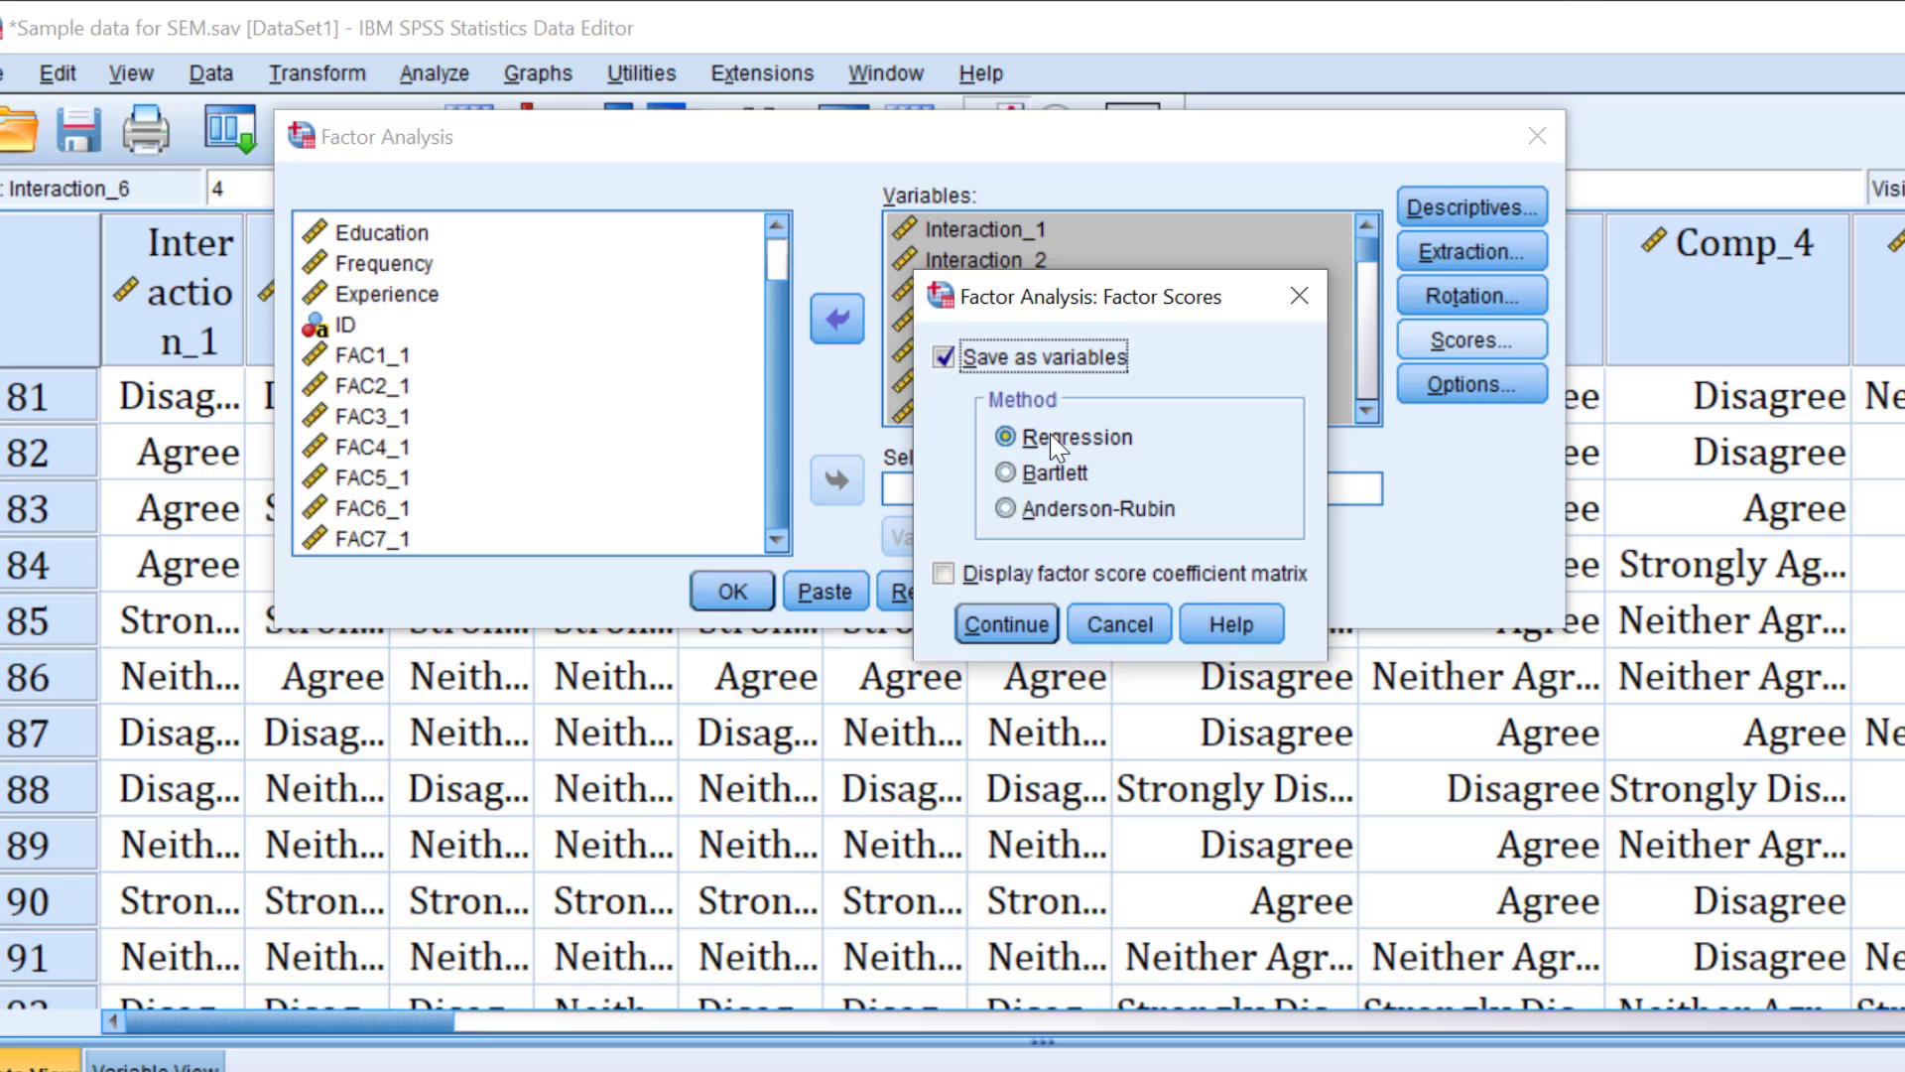
click(1002, 625)
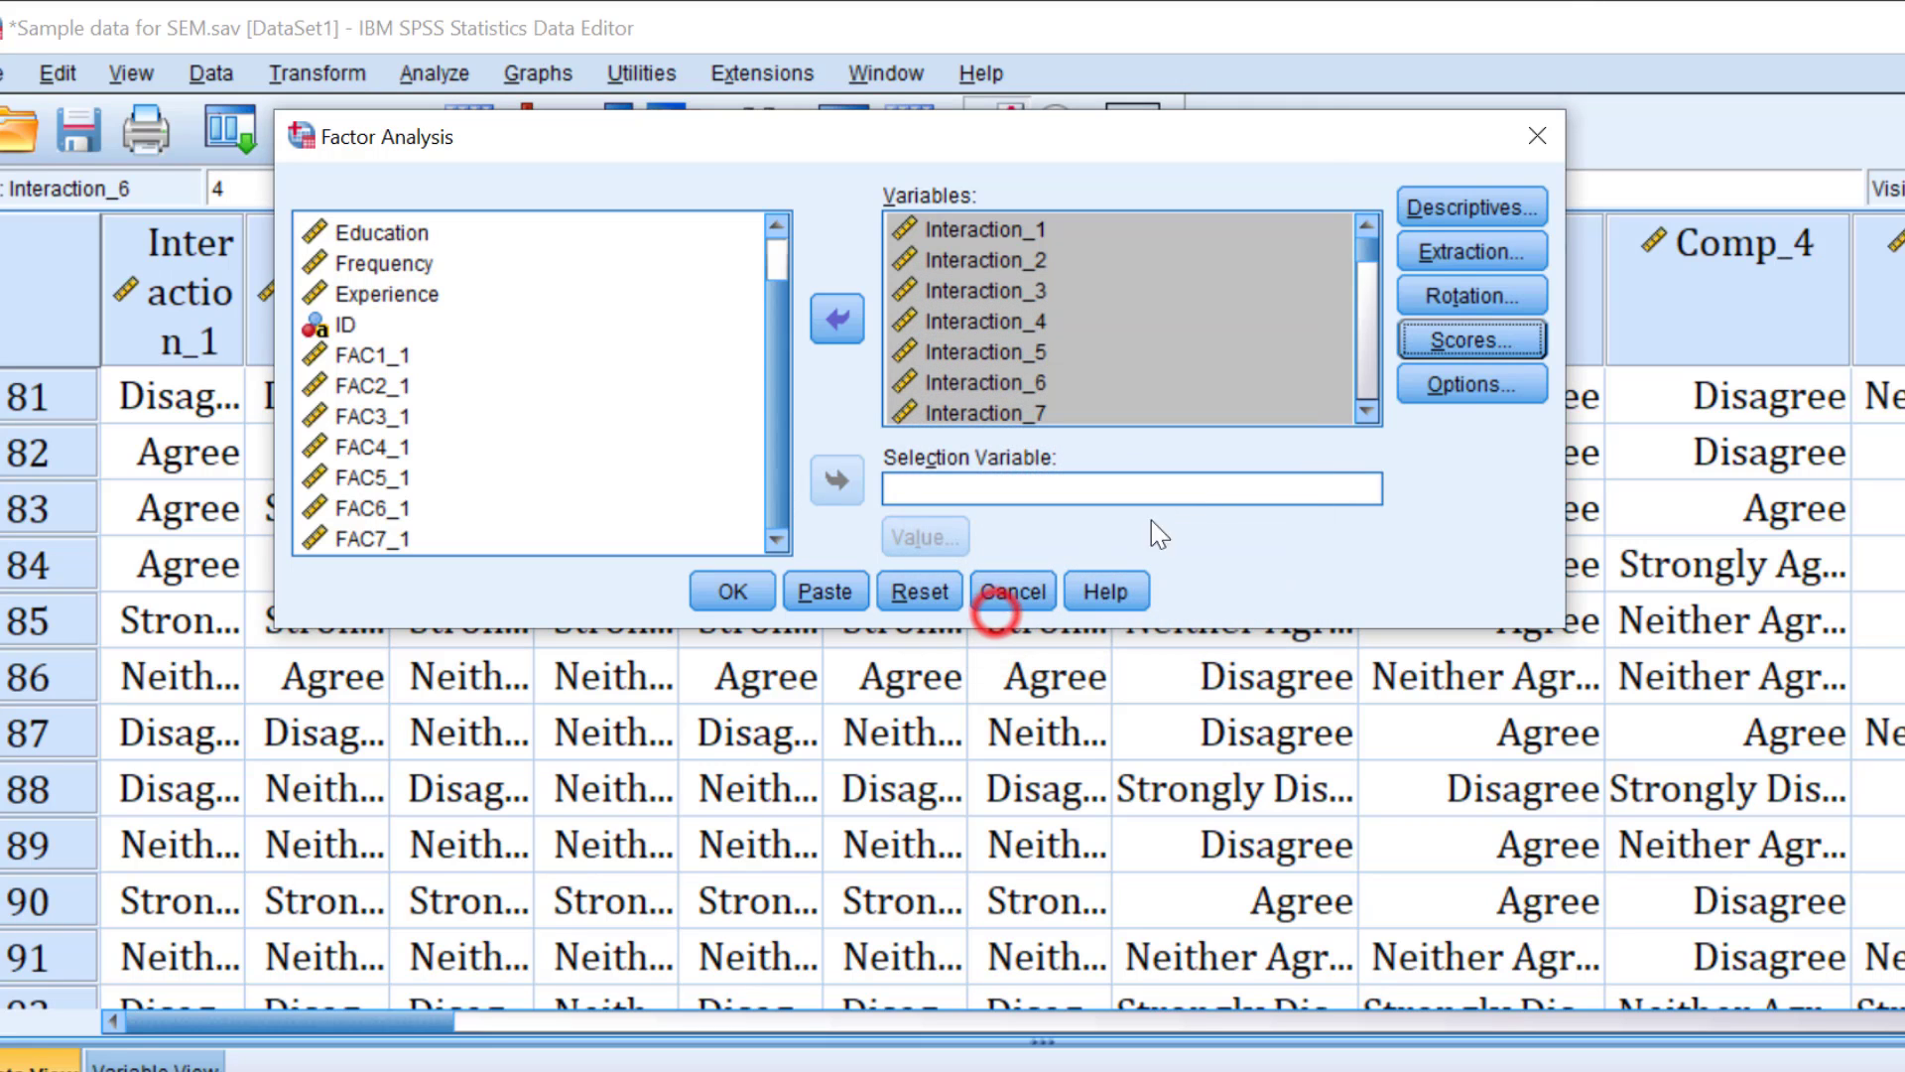
click(1459, 338)
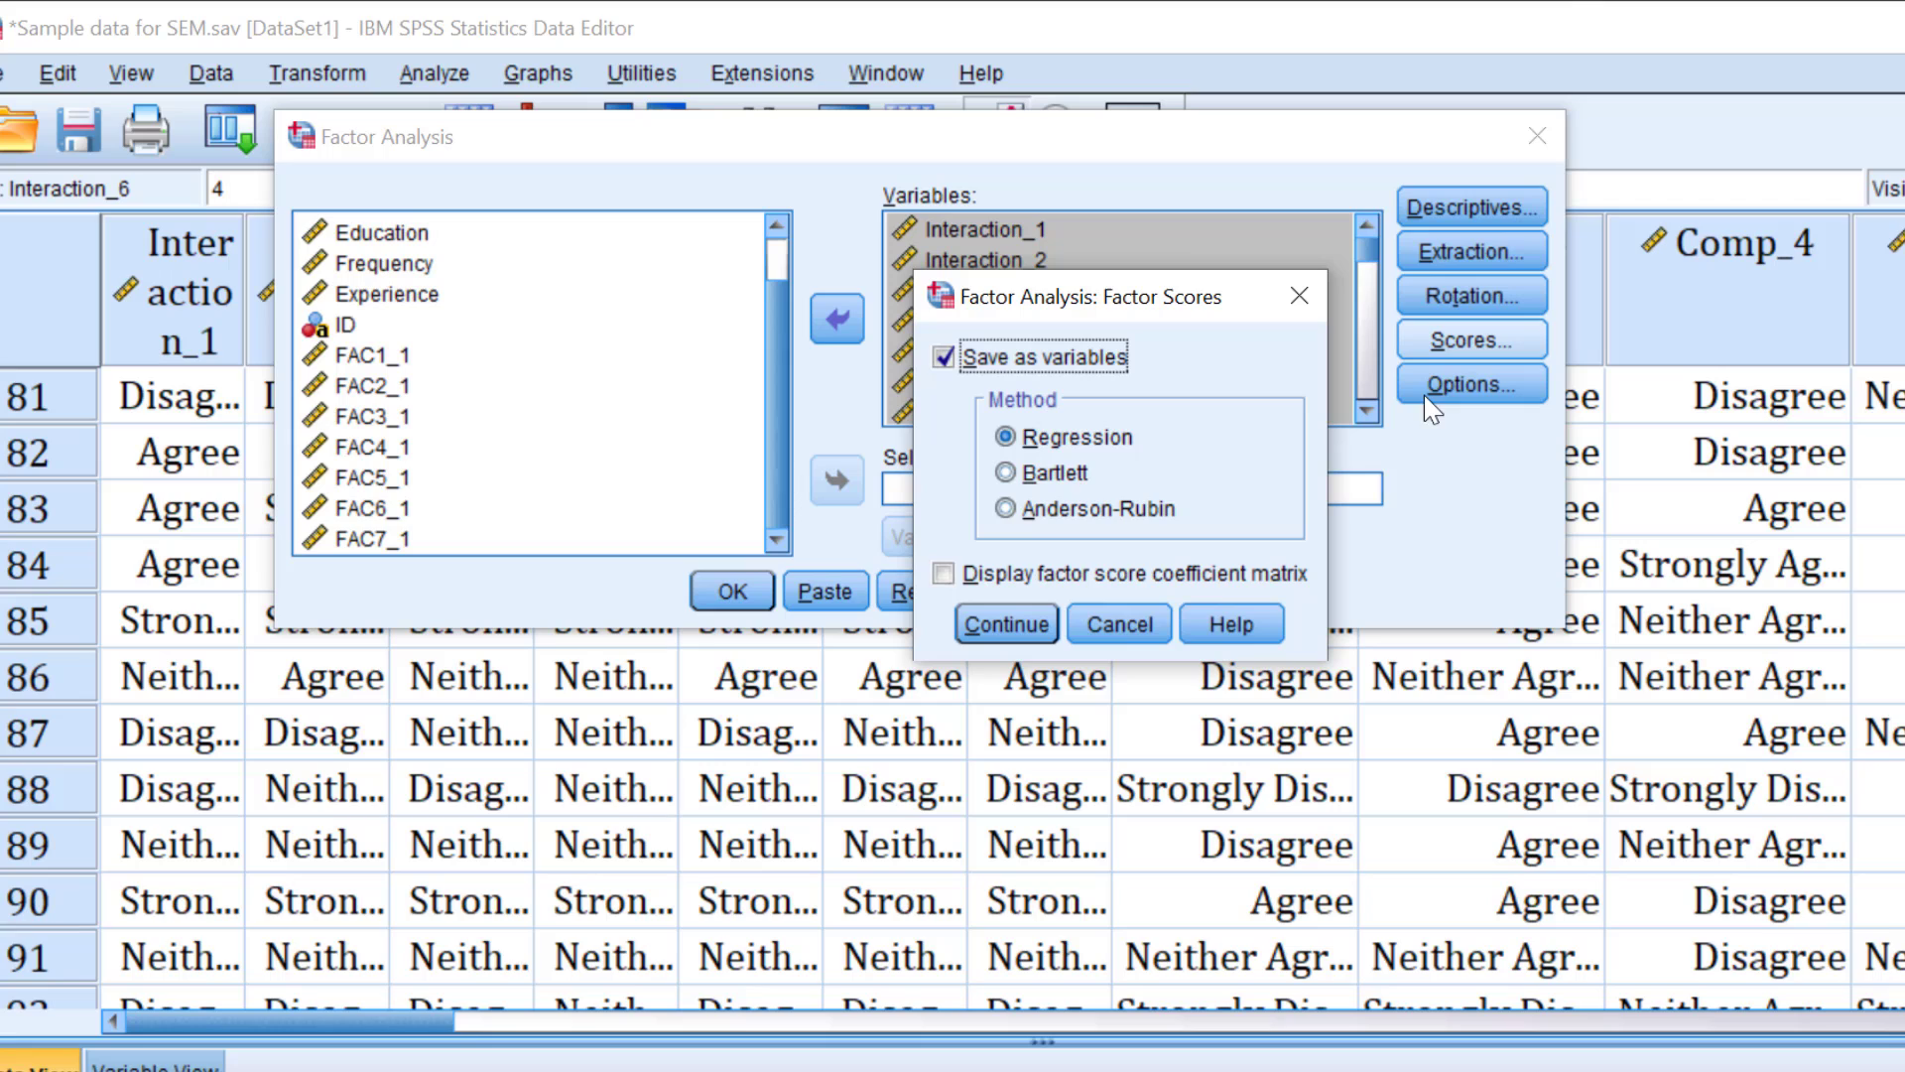
click(943, 357)
- In Options, sort loadings by size, suppress coefficients below .30, and run the analysis
click(1006, 624)
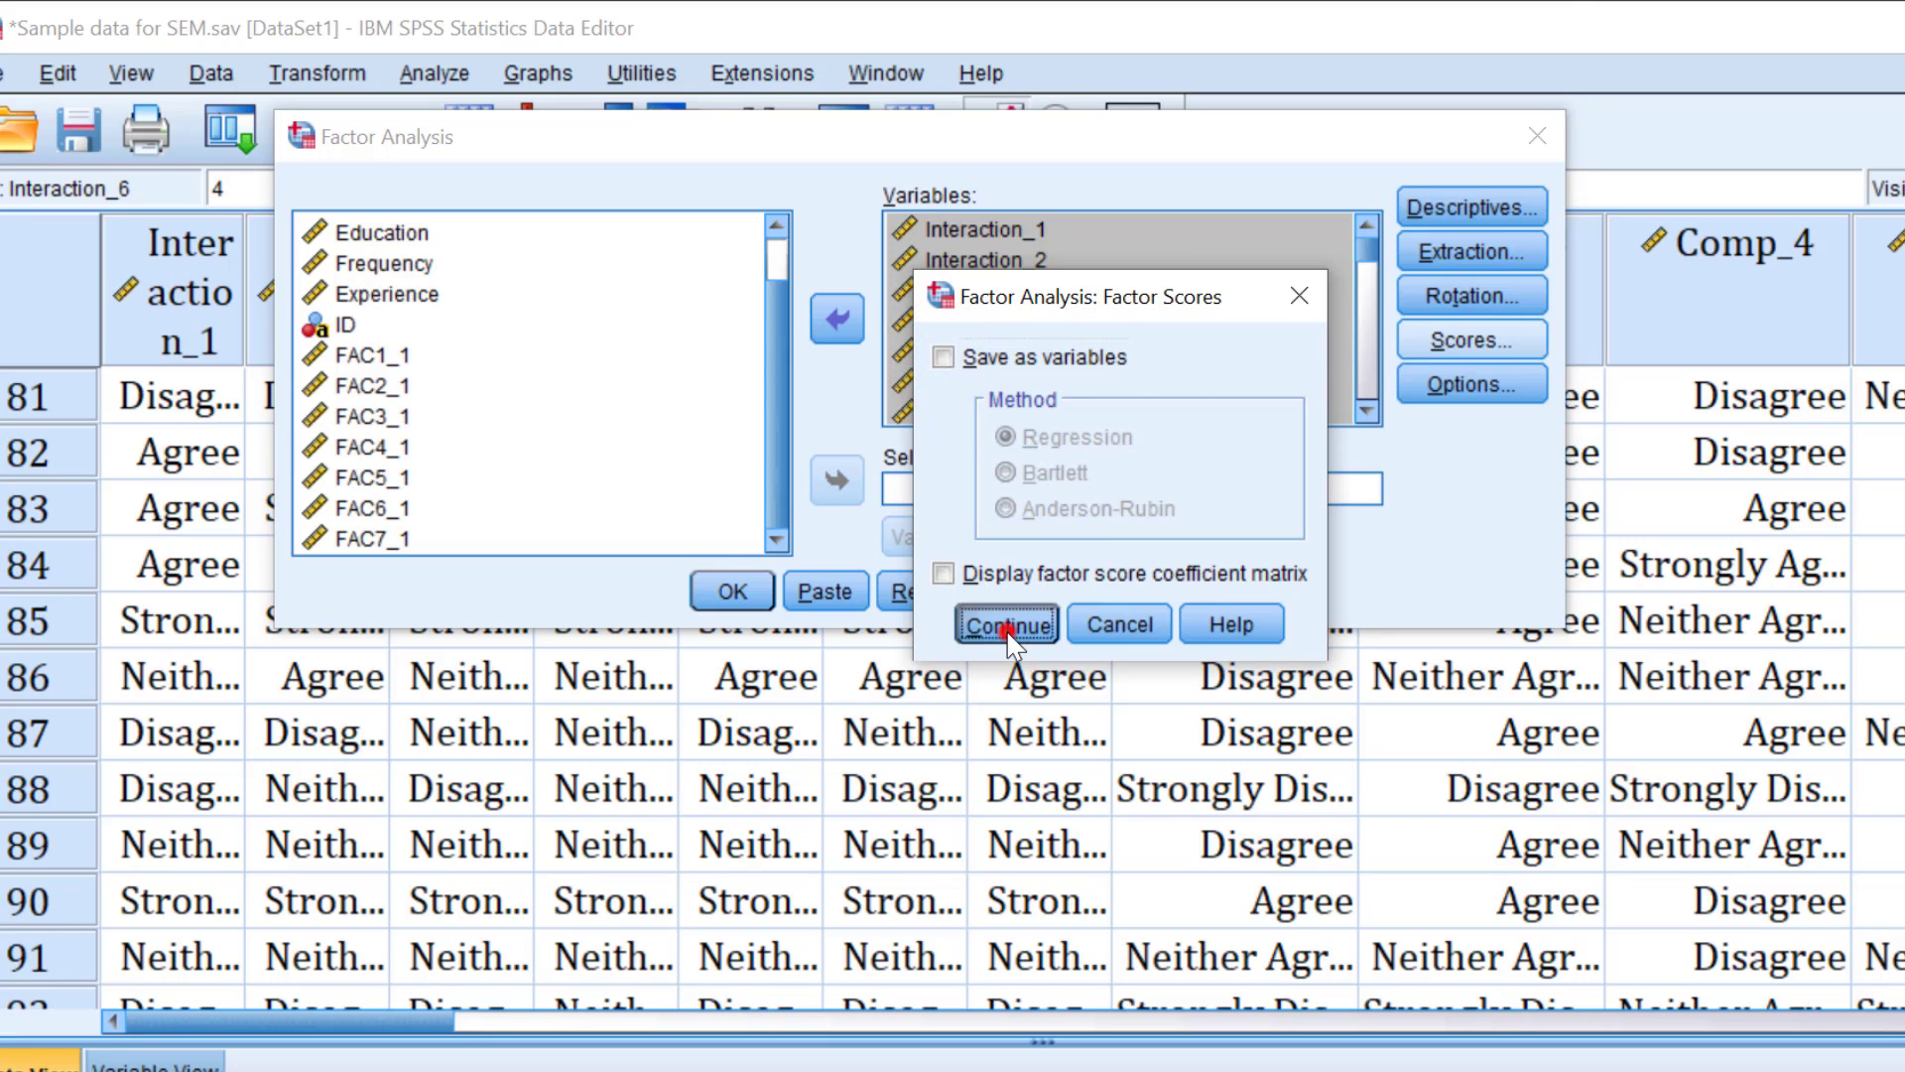
click(1445, 375)
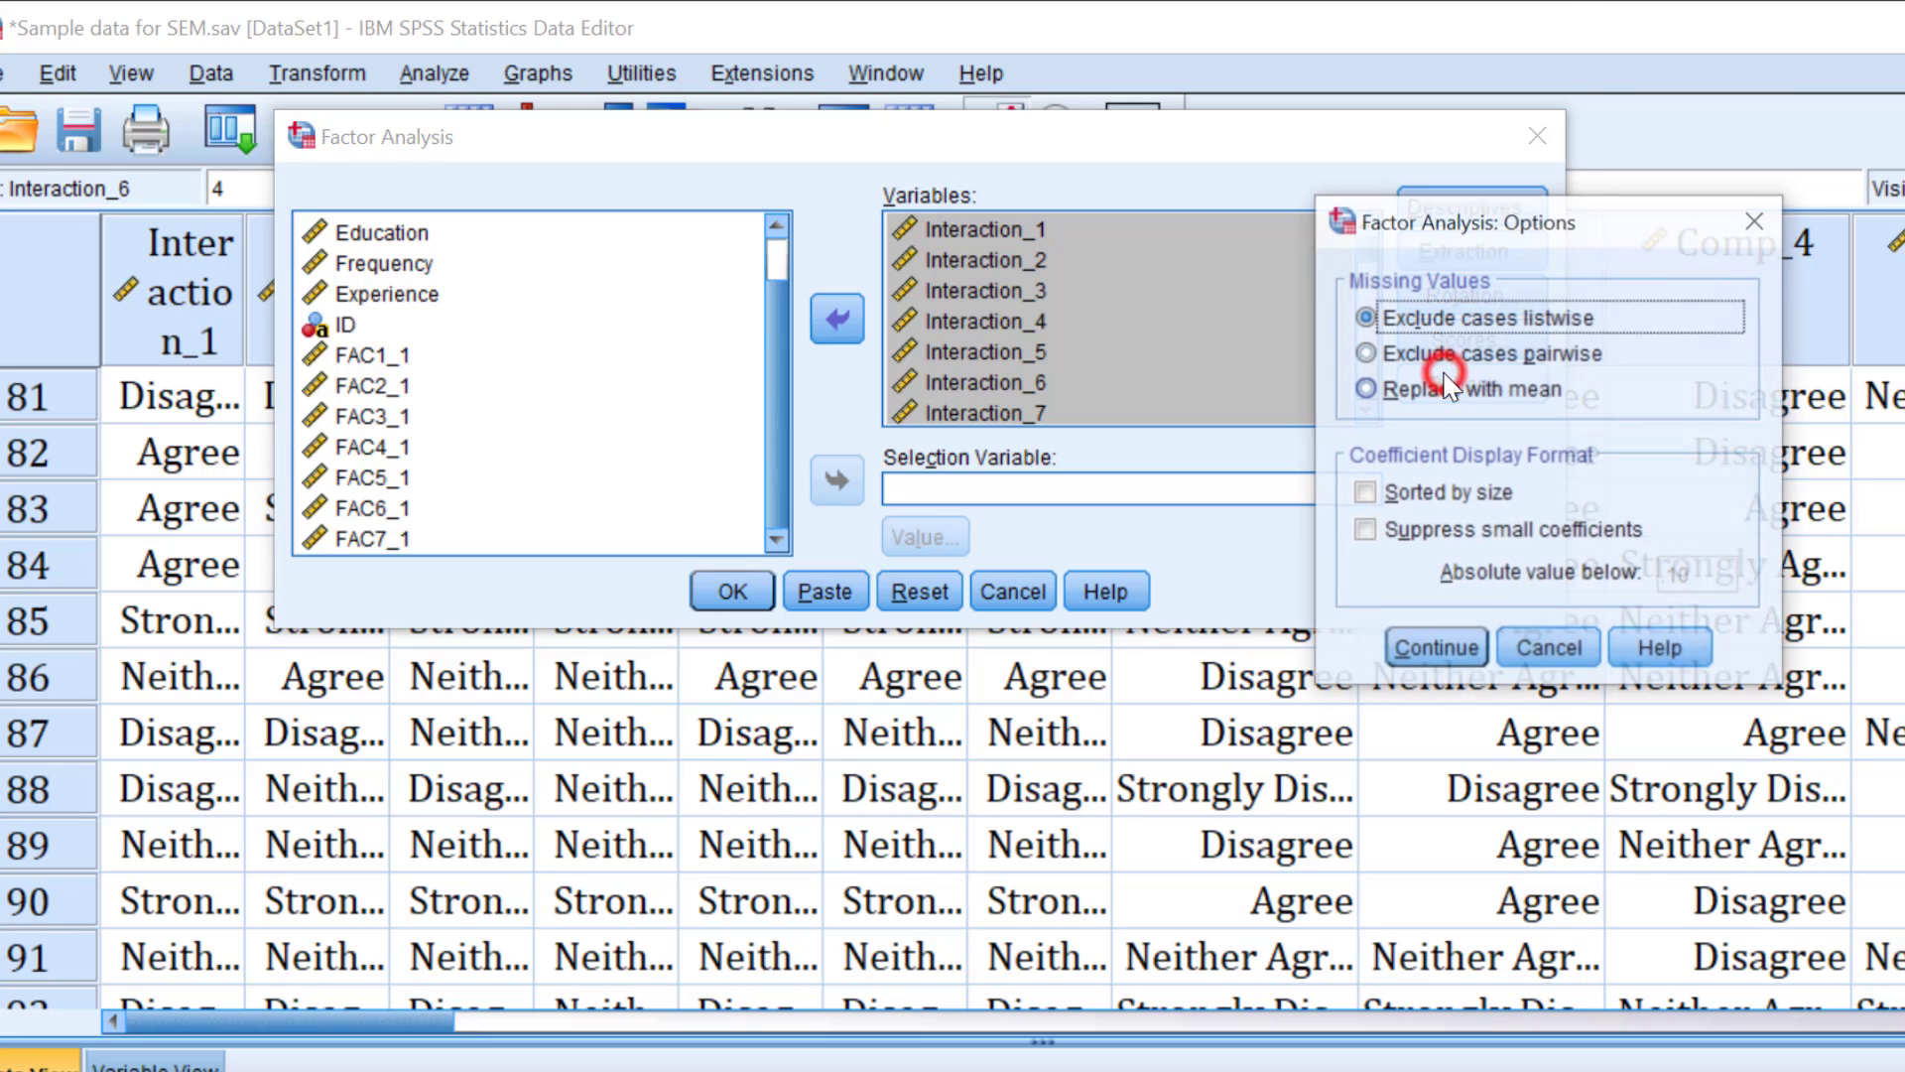
click(1369, 495)
click(1375, 530)
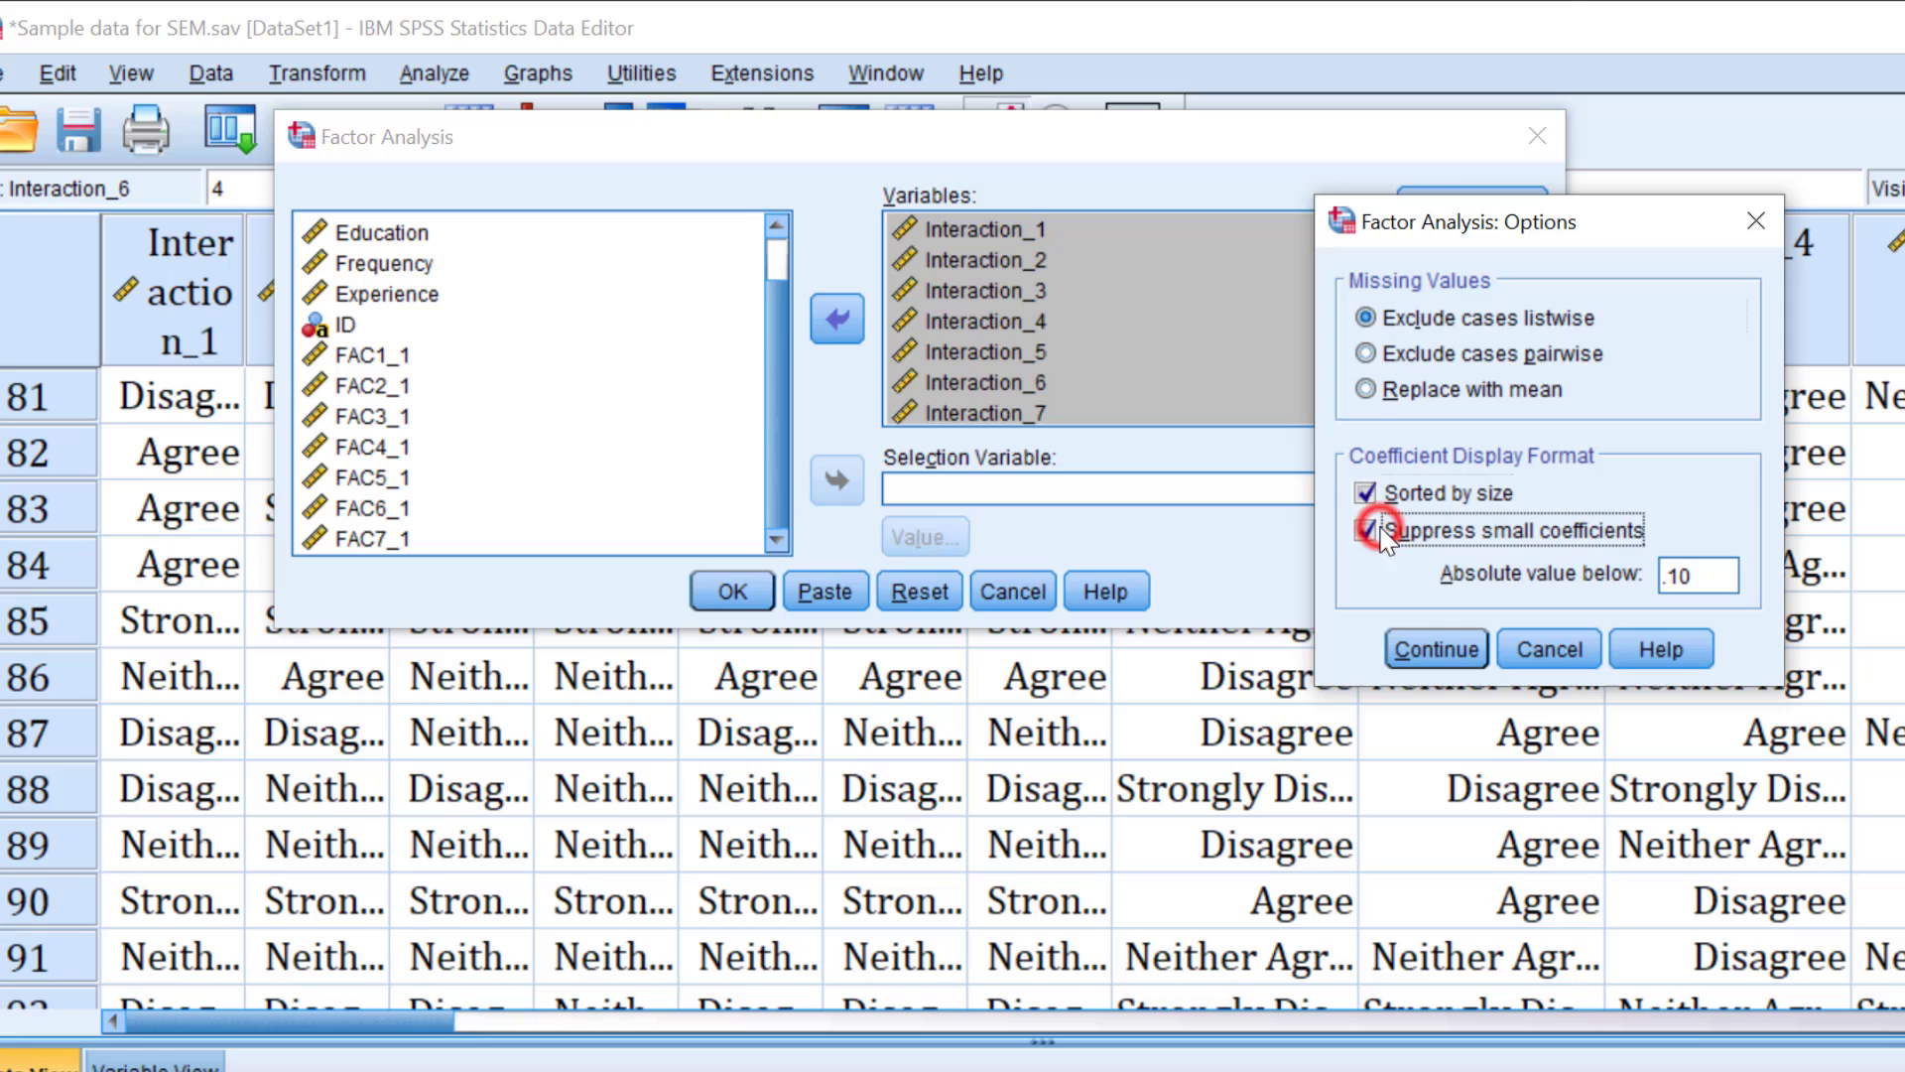
double_click(1677, 577)
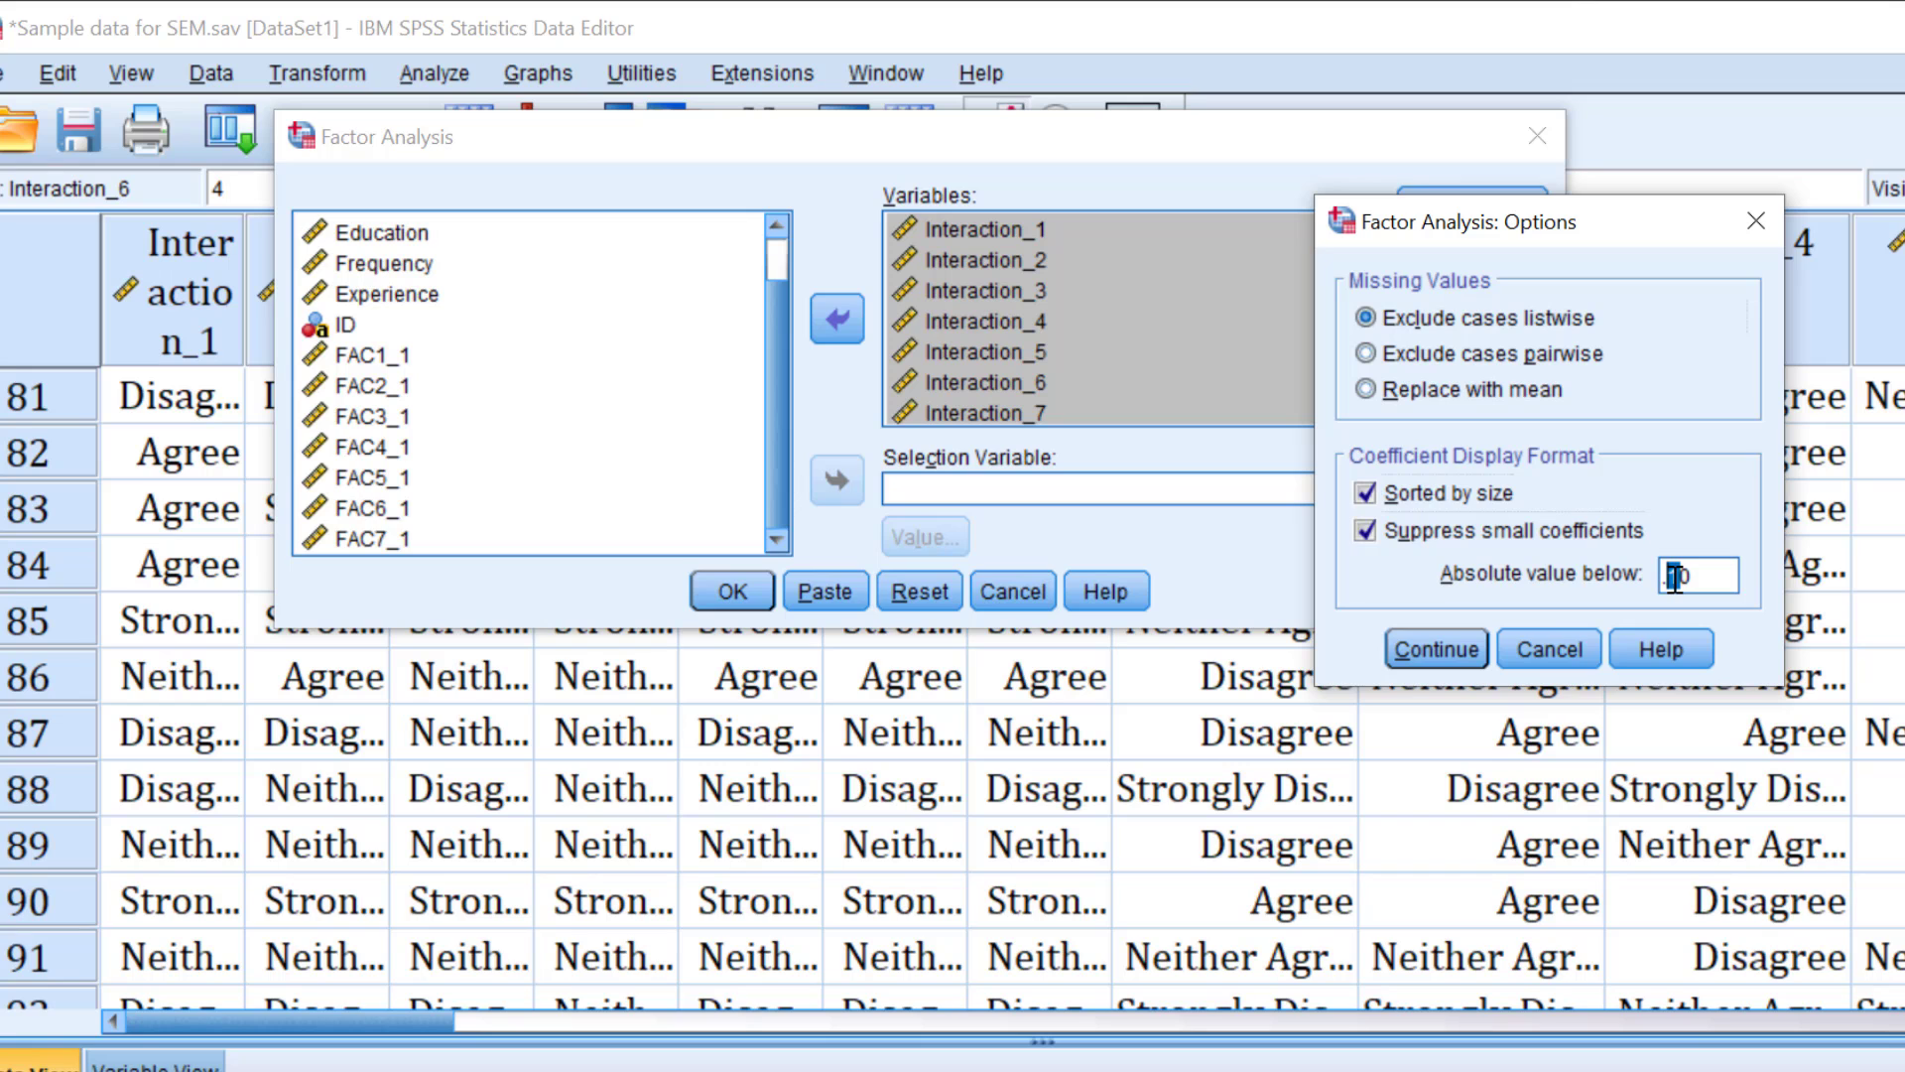
click(1456, 645)
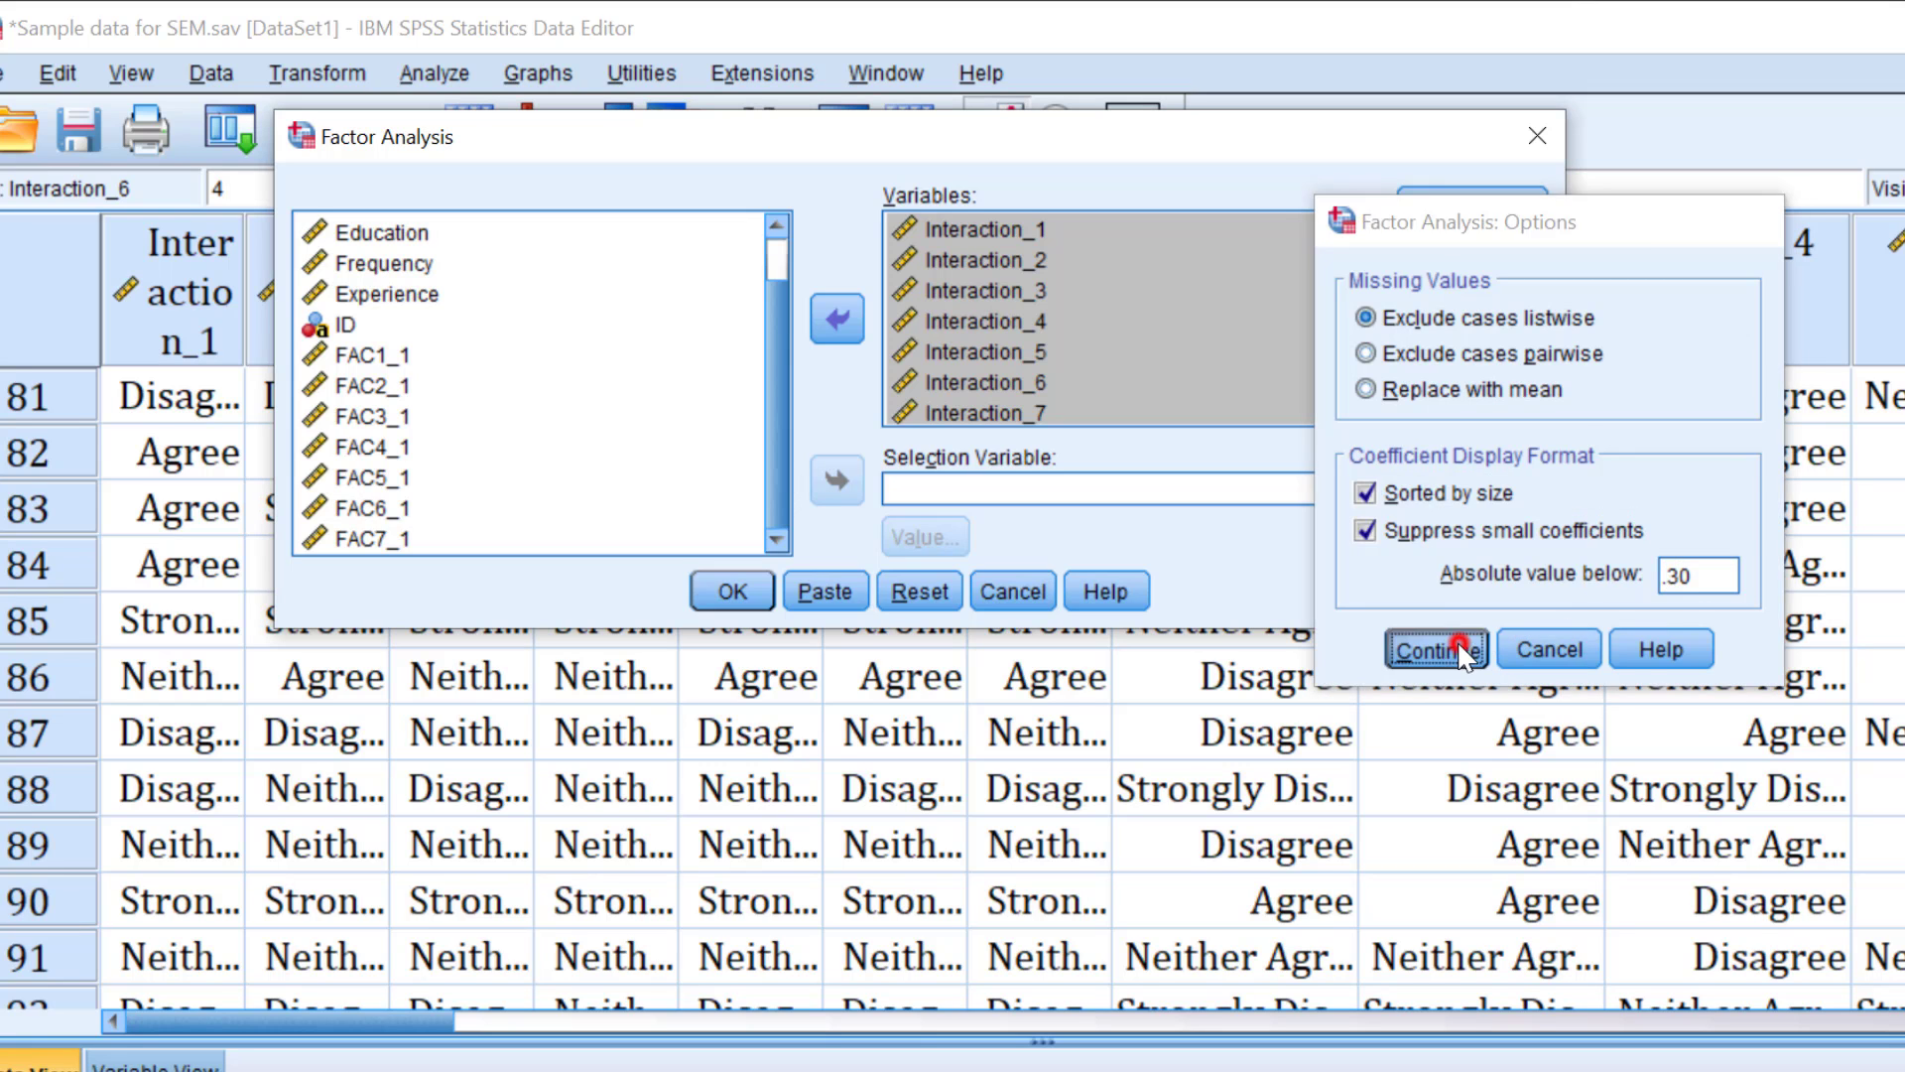
click(711, 596)
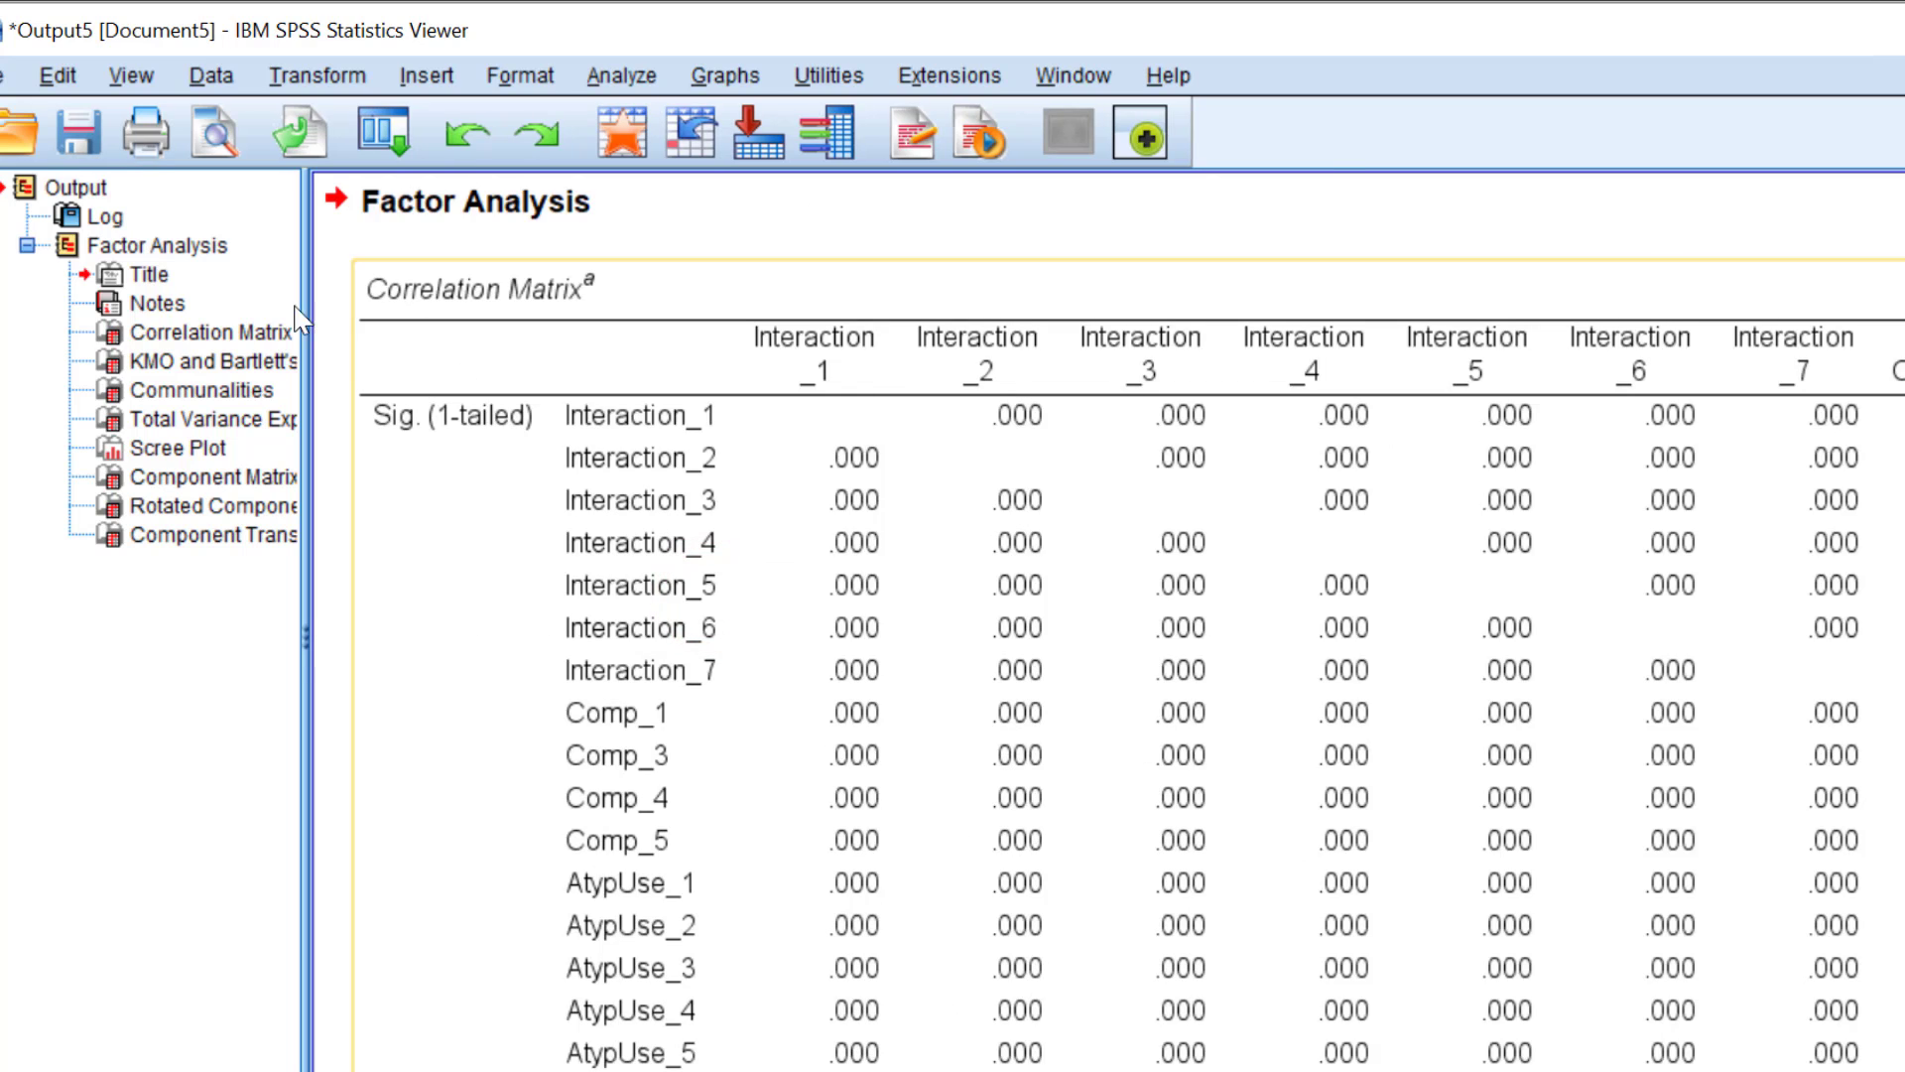
- Review the KMO and Bartlett's Test, then Total Variance Explained (seven components, 69.635%)
click(219, 362)
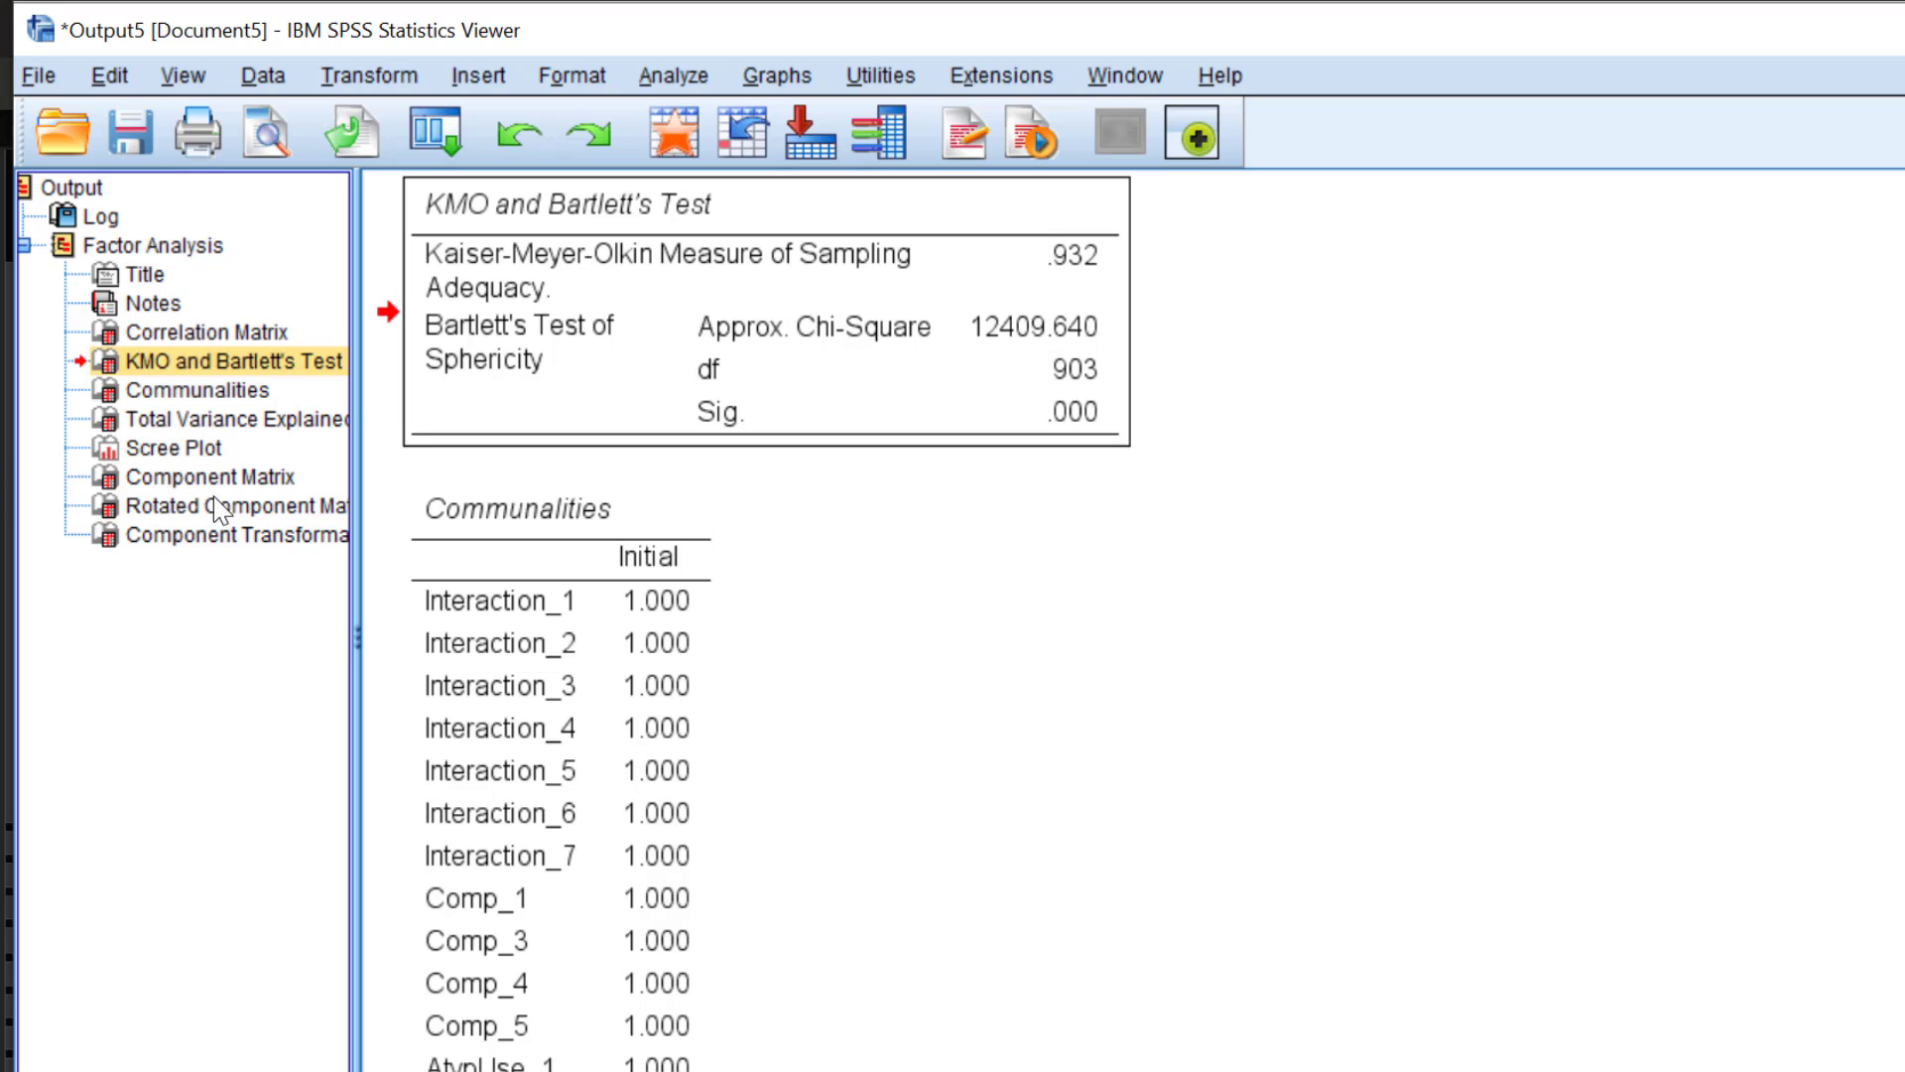
click(141, 415)
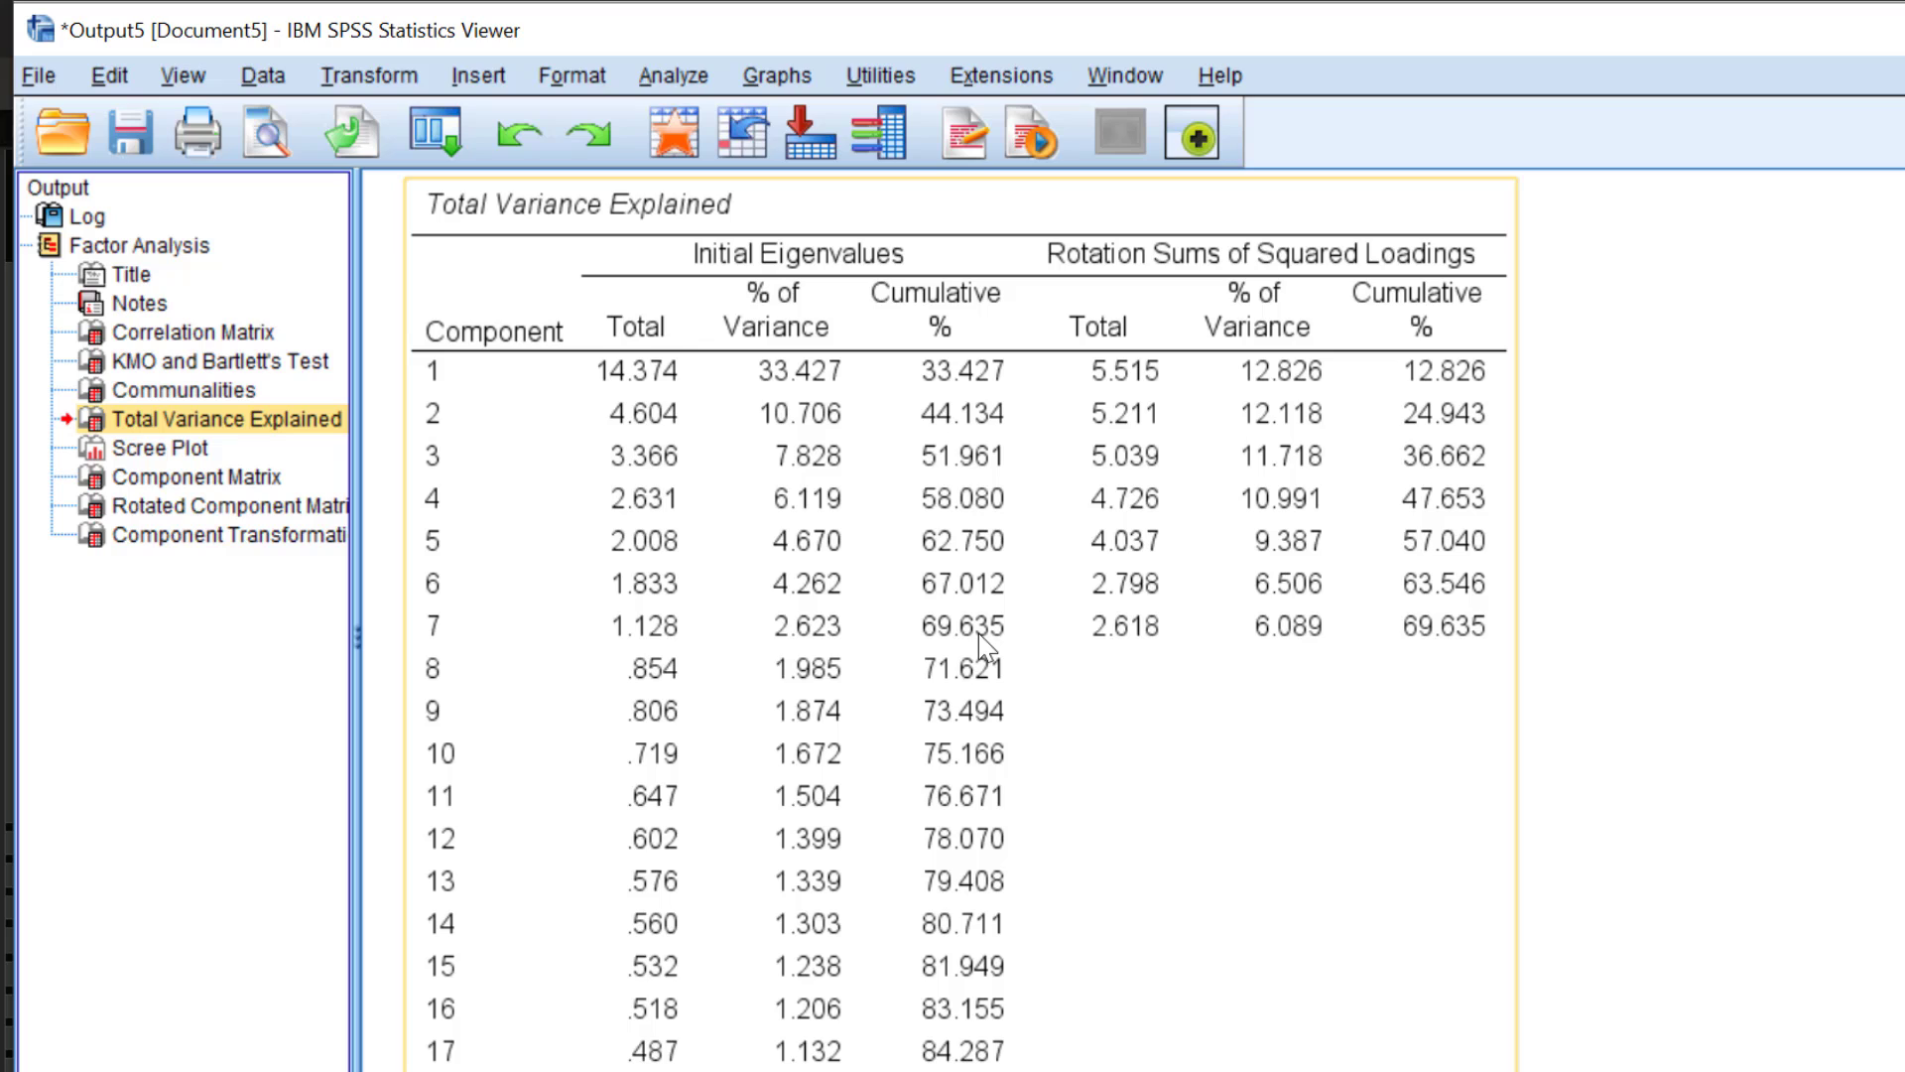
- Inspect the Scree Plot and Rotated Component Matrix, then return to the Data Editor
click(165, 445)
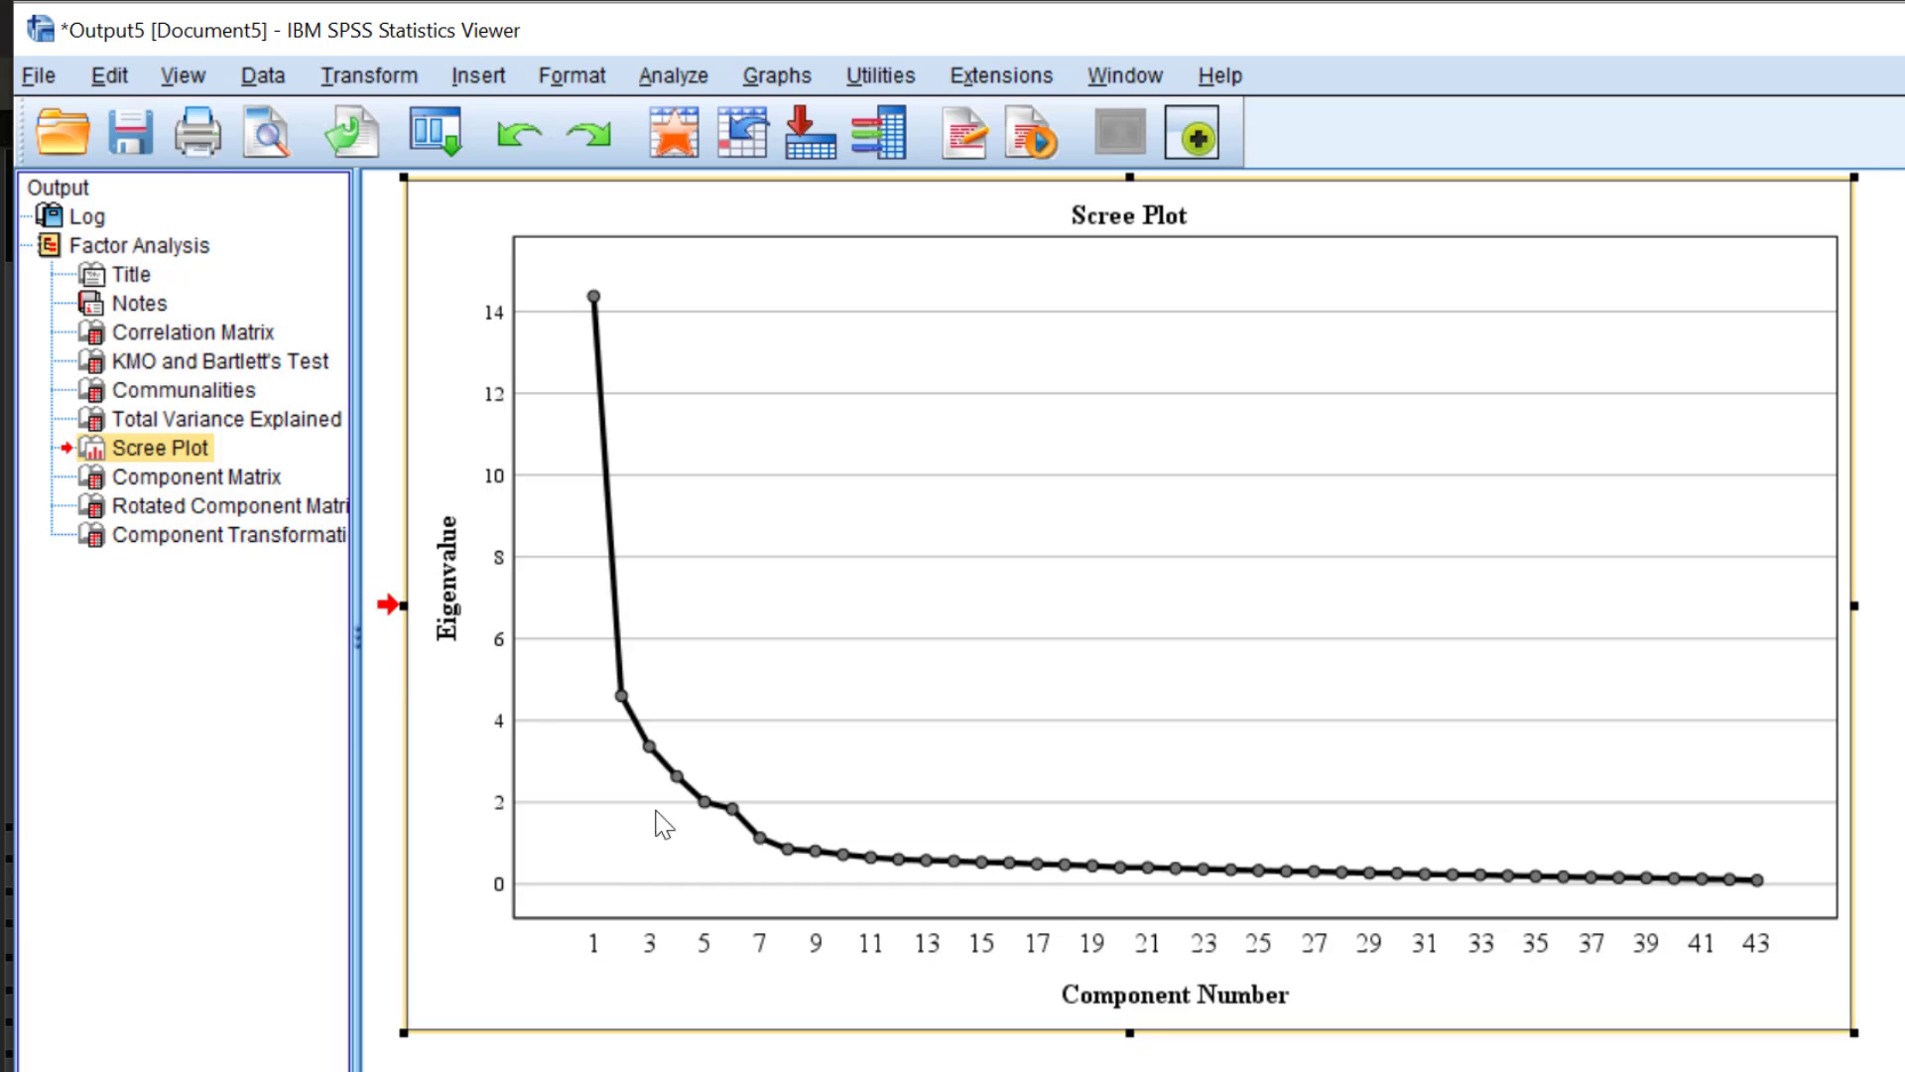
click(134, 506)
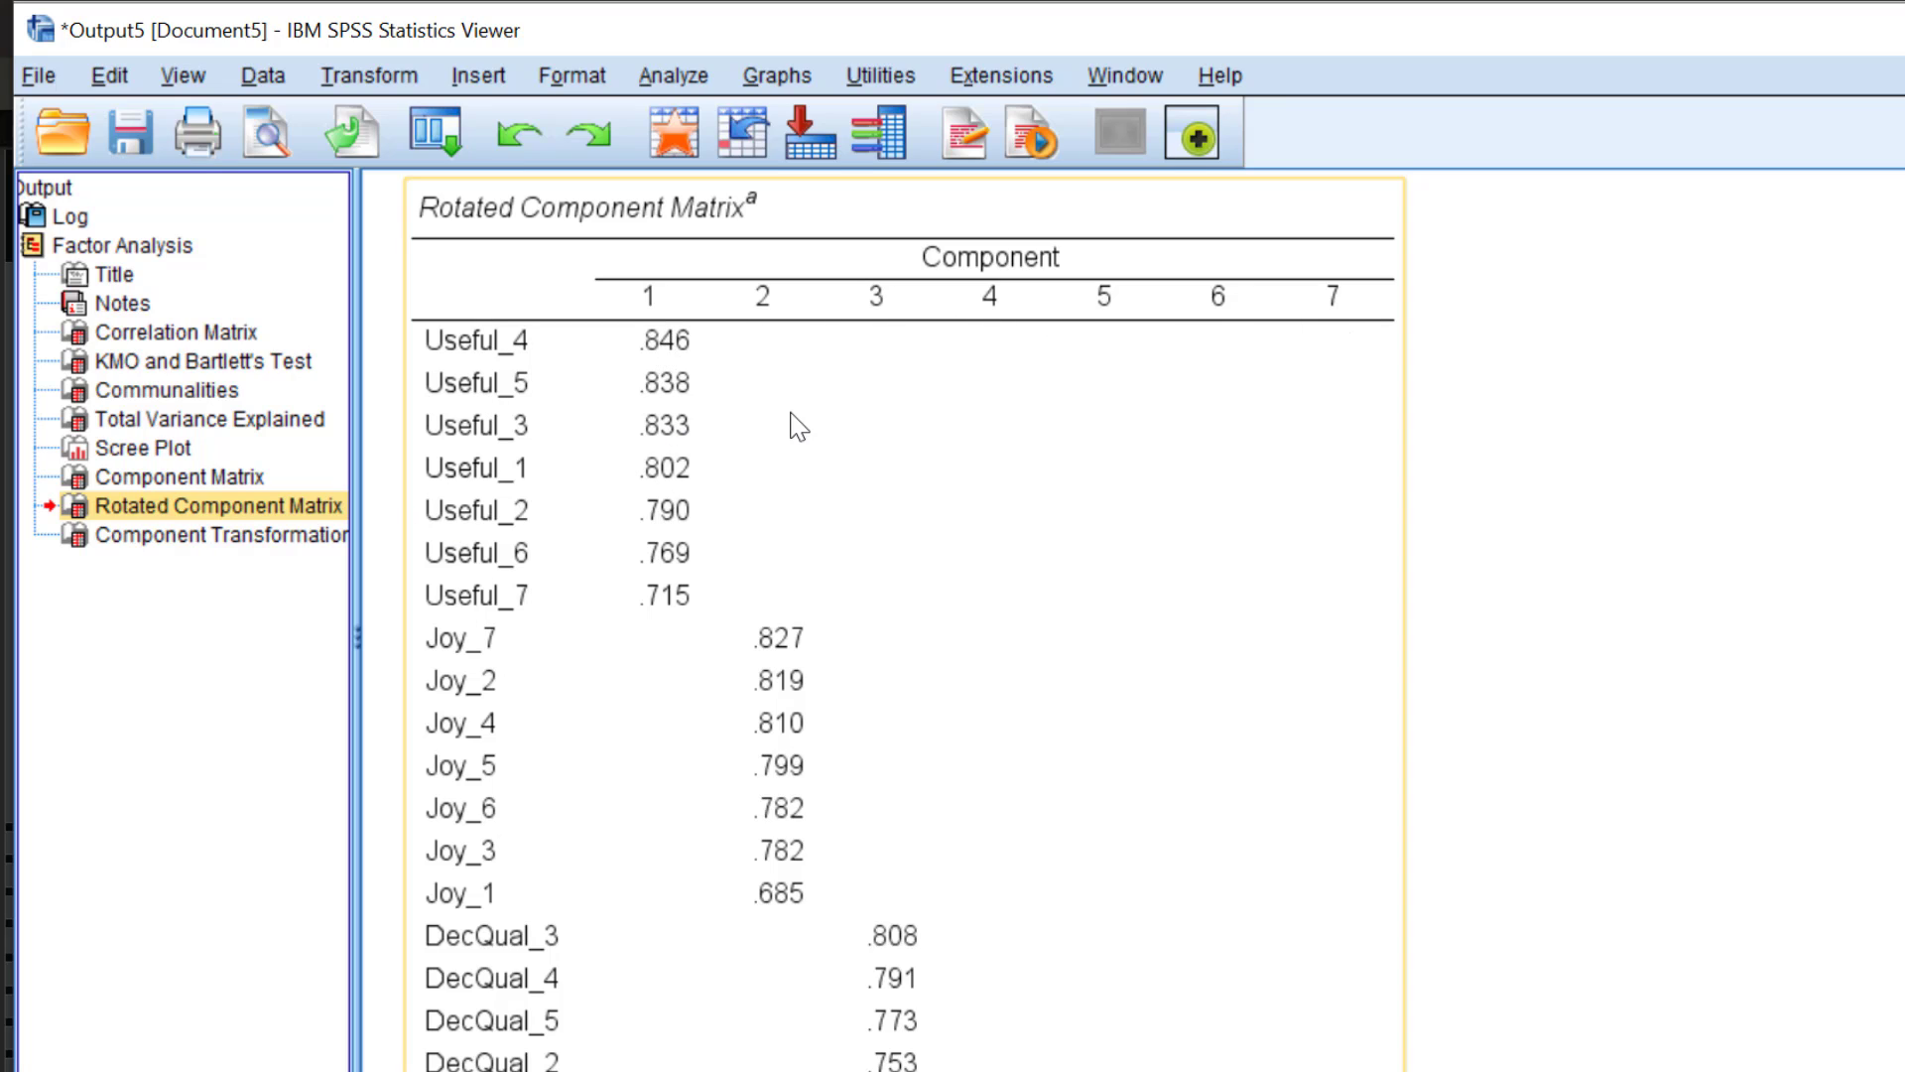
click(1483, 263)
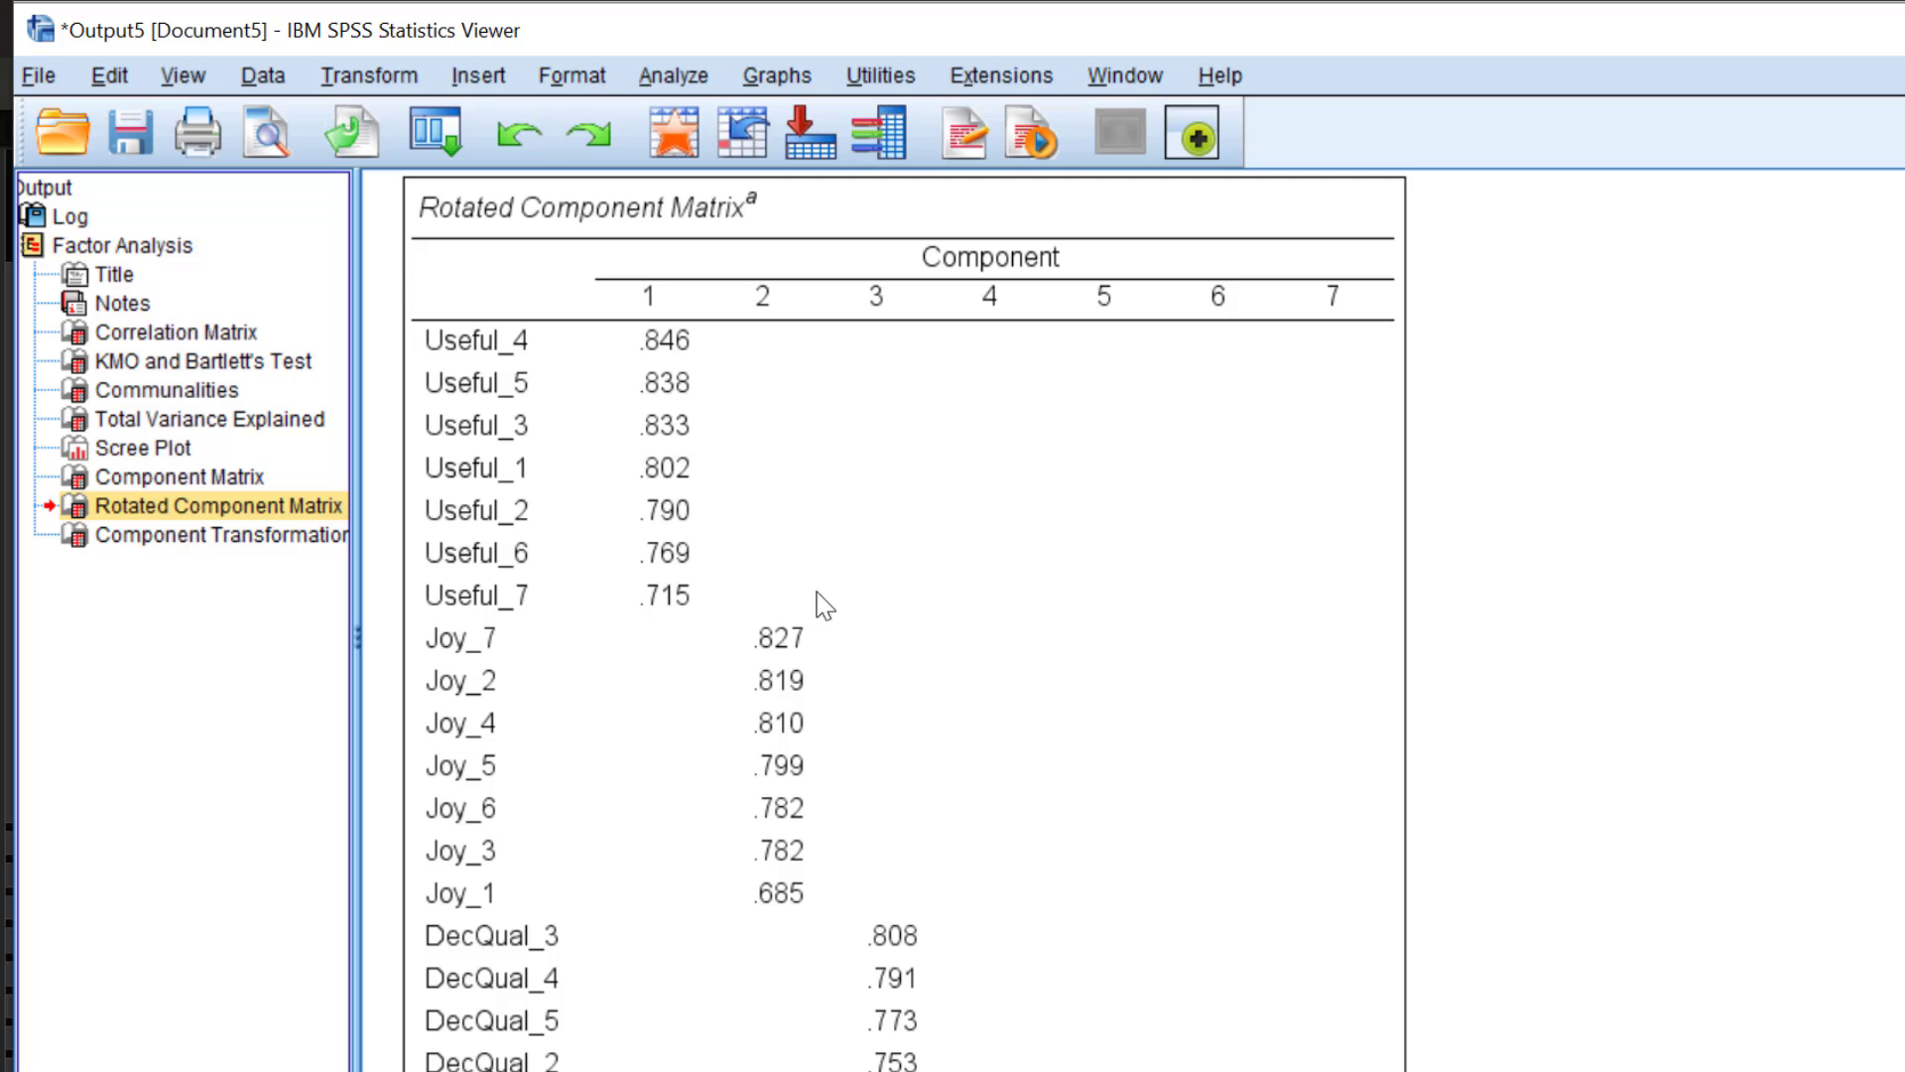
click(732, 599)
key(alt+Tab)
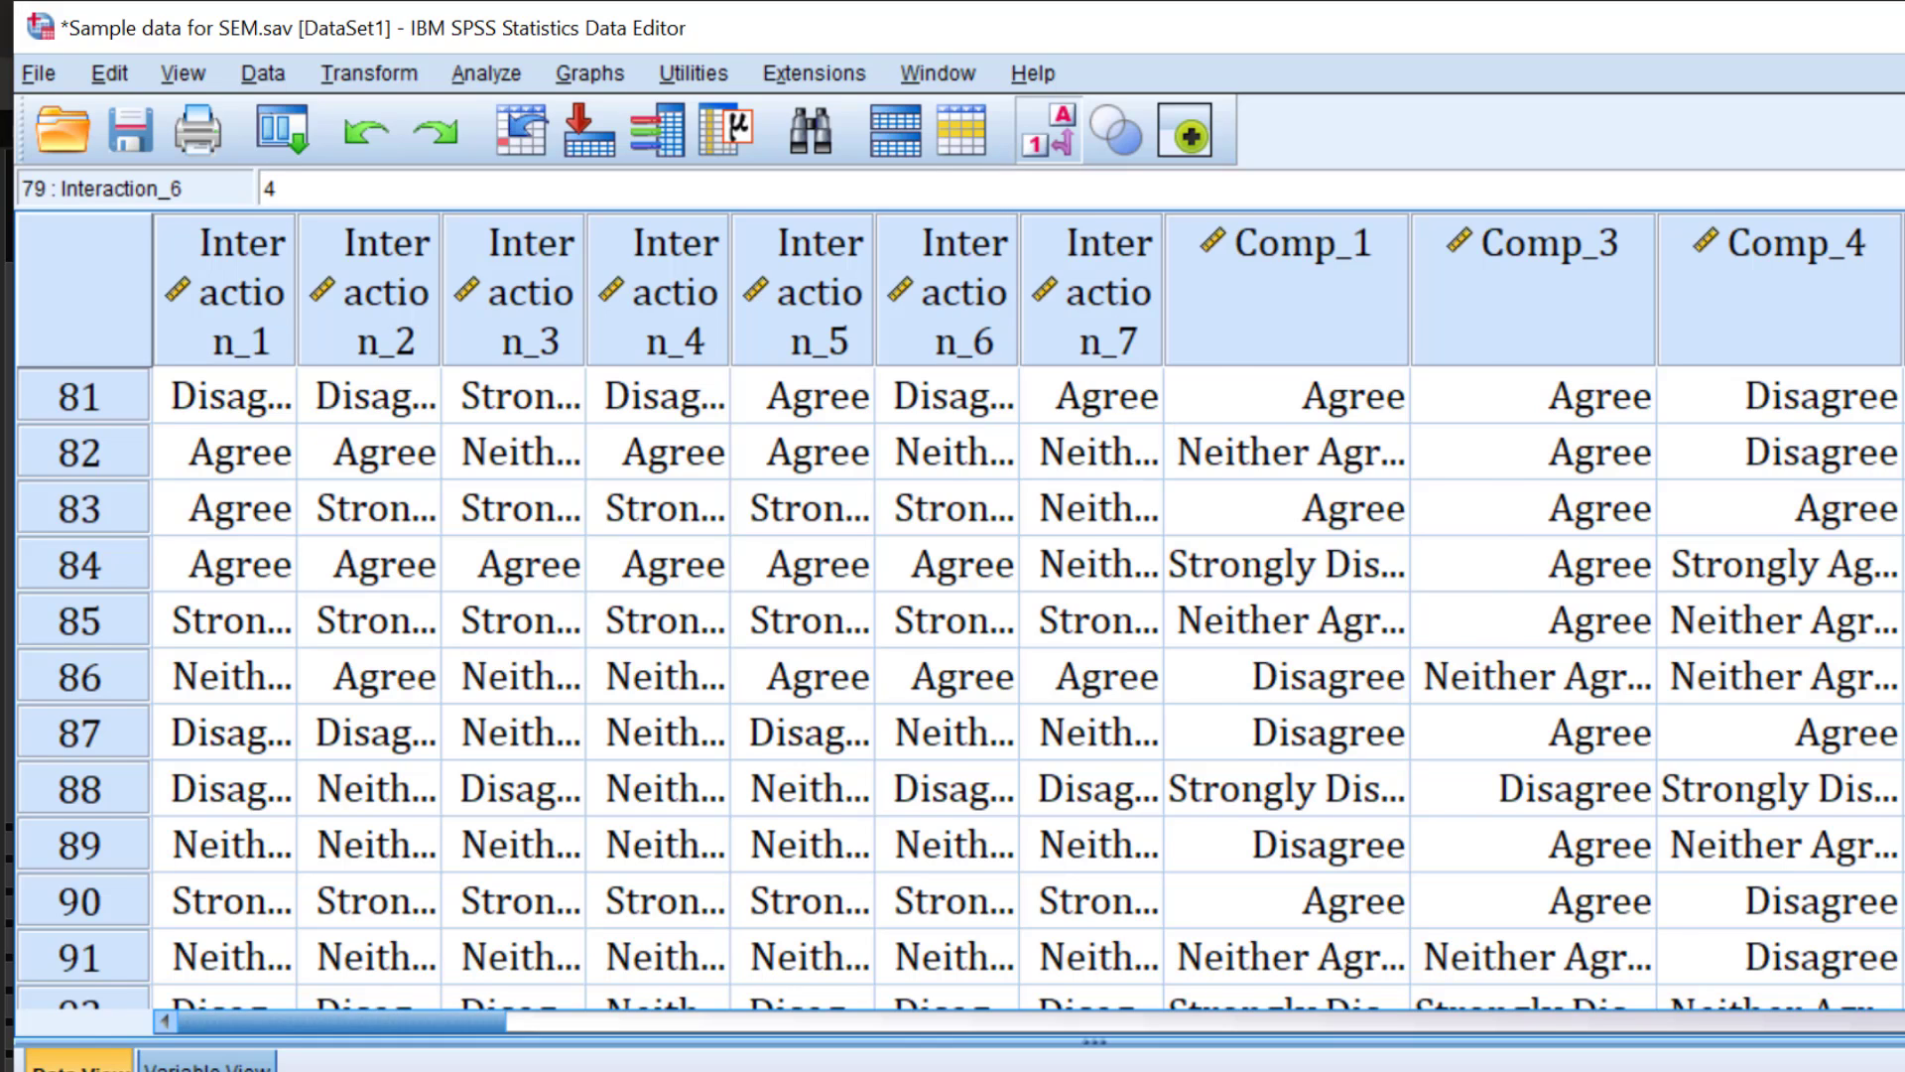
- In Variable View, select the factor-score variables FAC1_1 through FAC7_1
click(206, 1062)
click(232, 460)
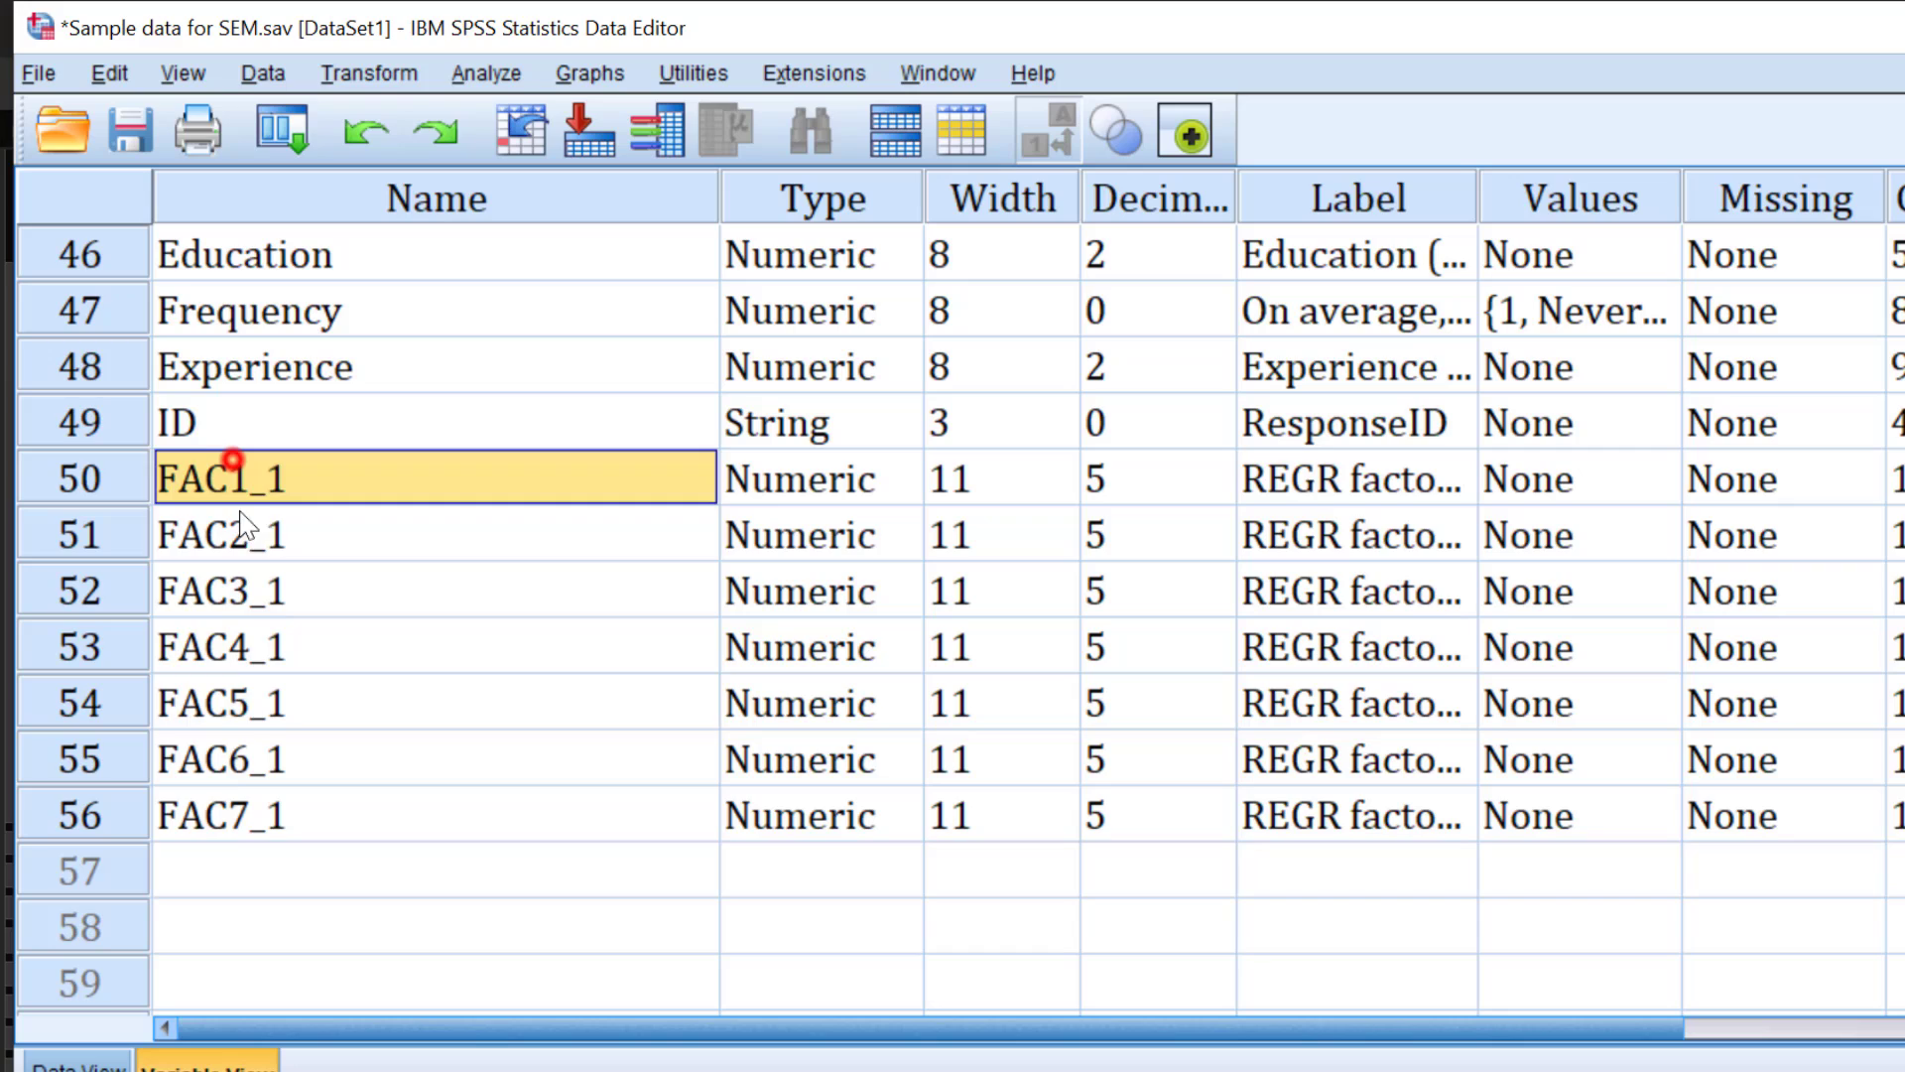
drag(243, 521, 223, 834)
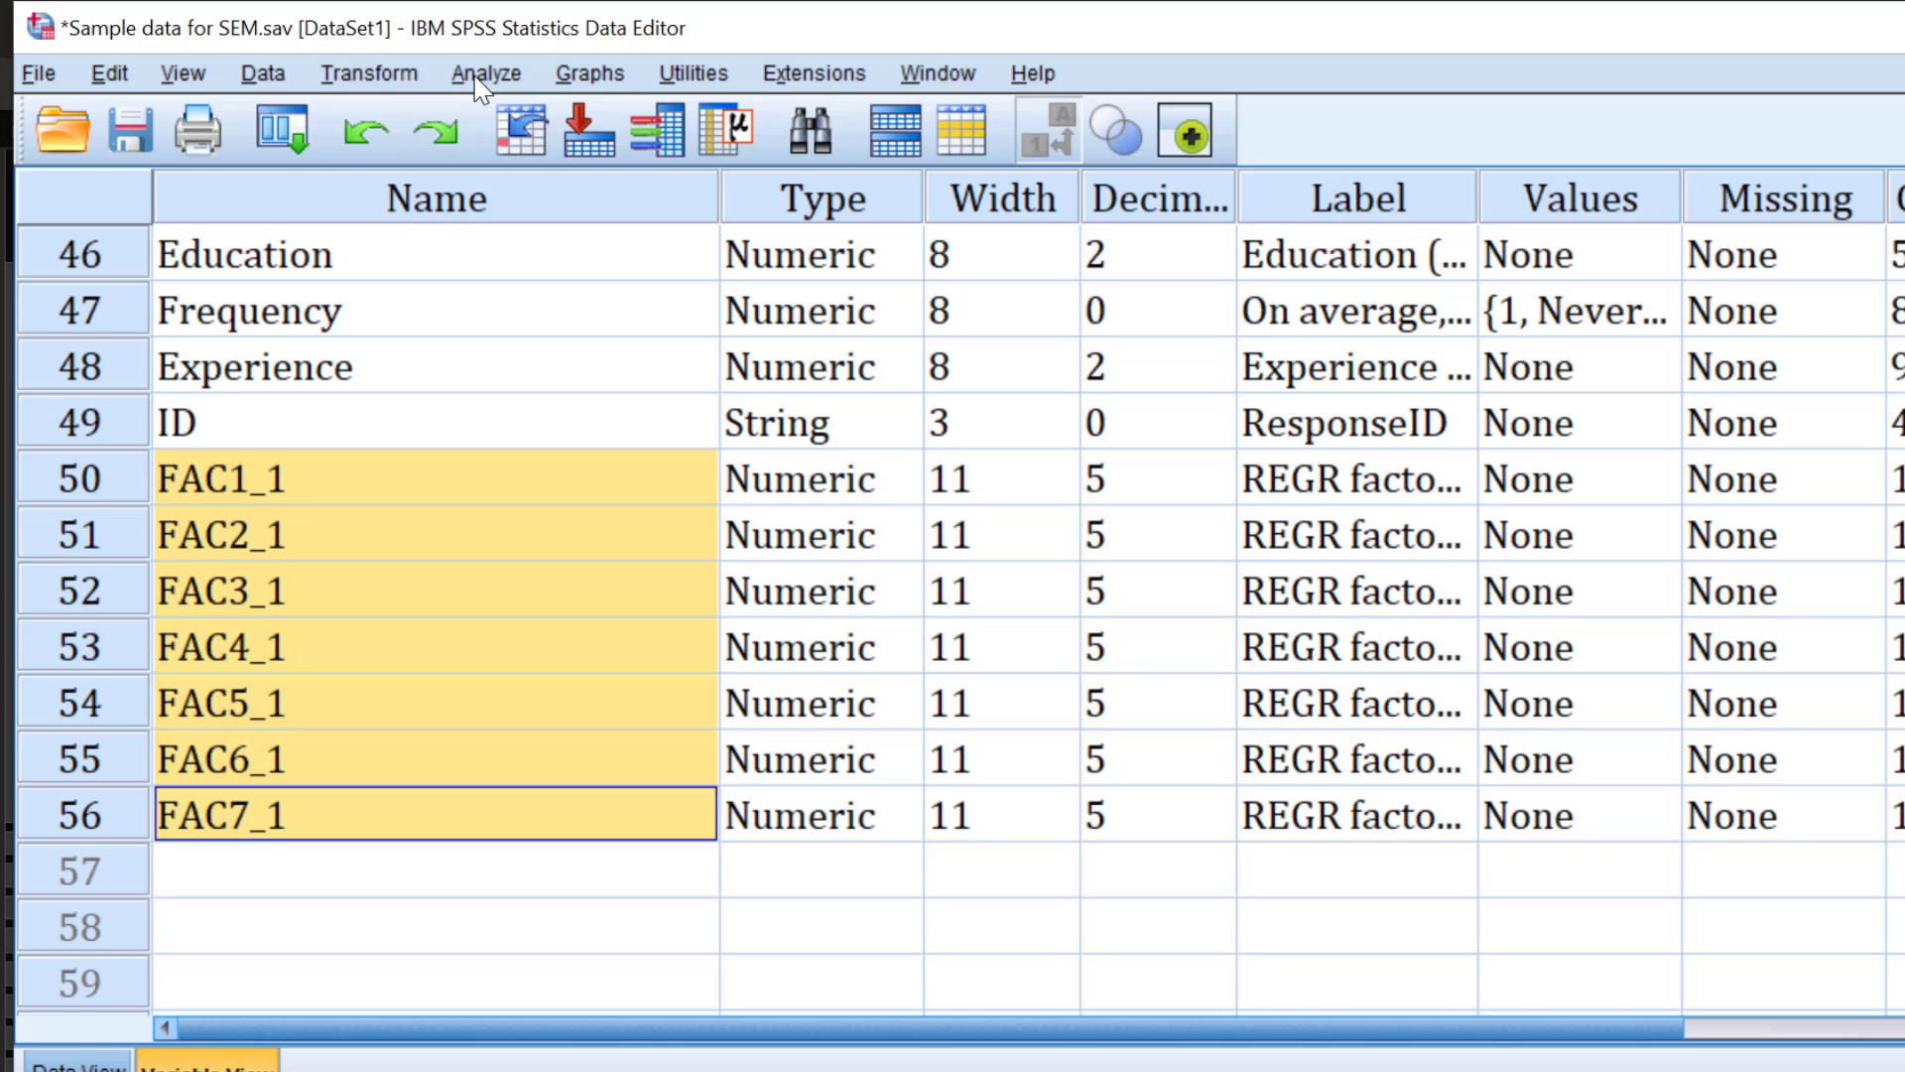
- Recall the Factor Analysis dialog and enable saving factor scores as variables
click(283, 129)
click(331, 185)
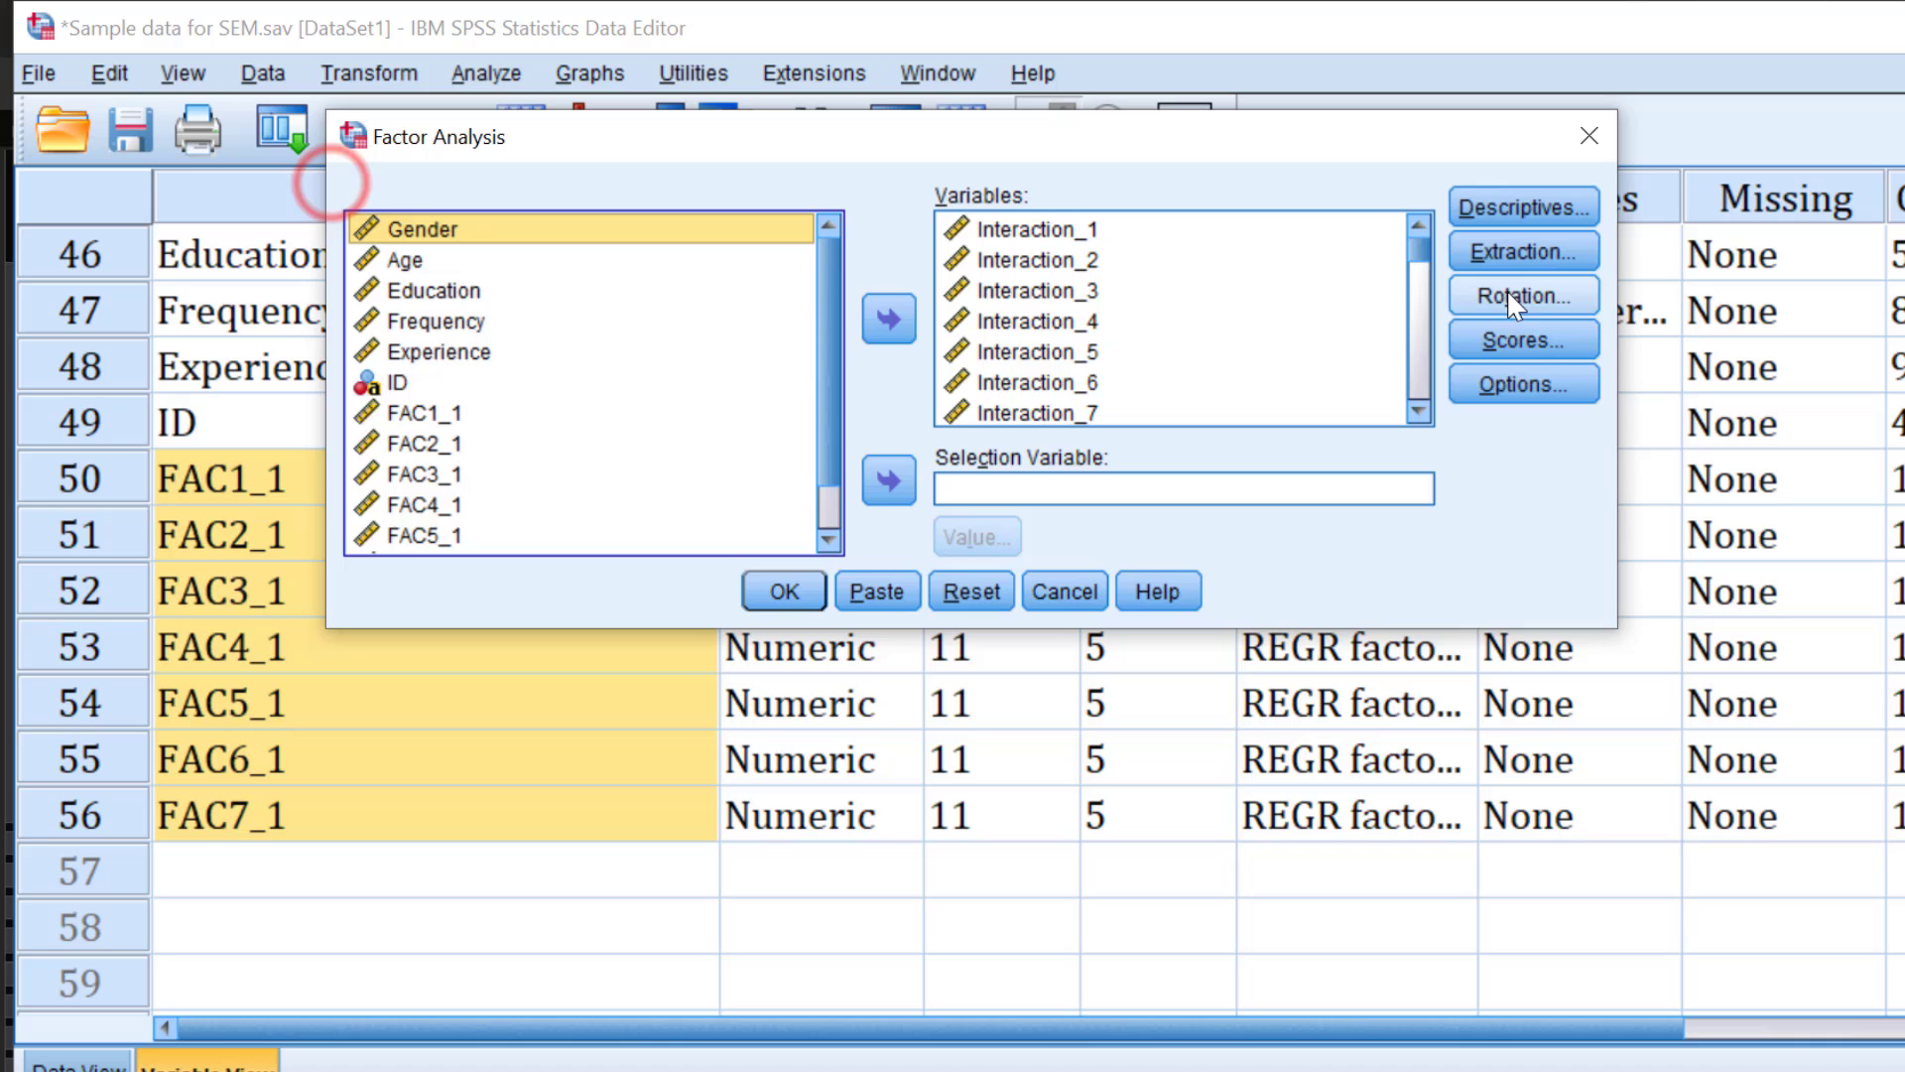
click(1510, 335)
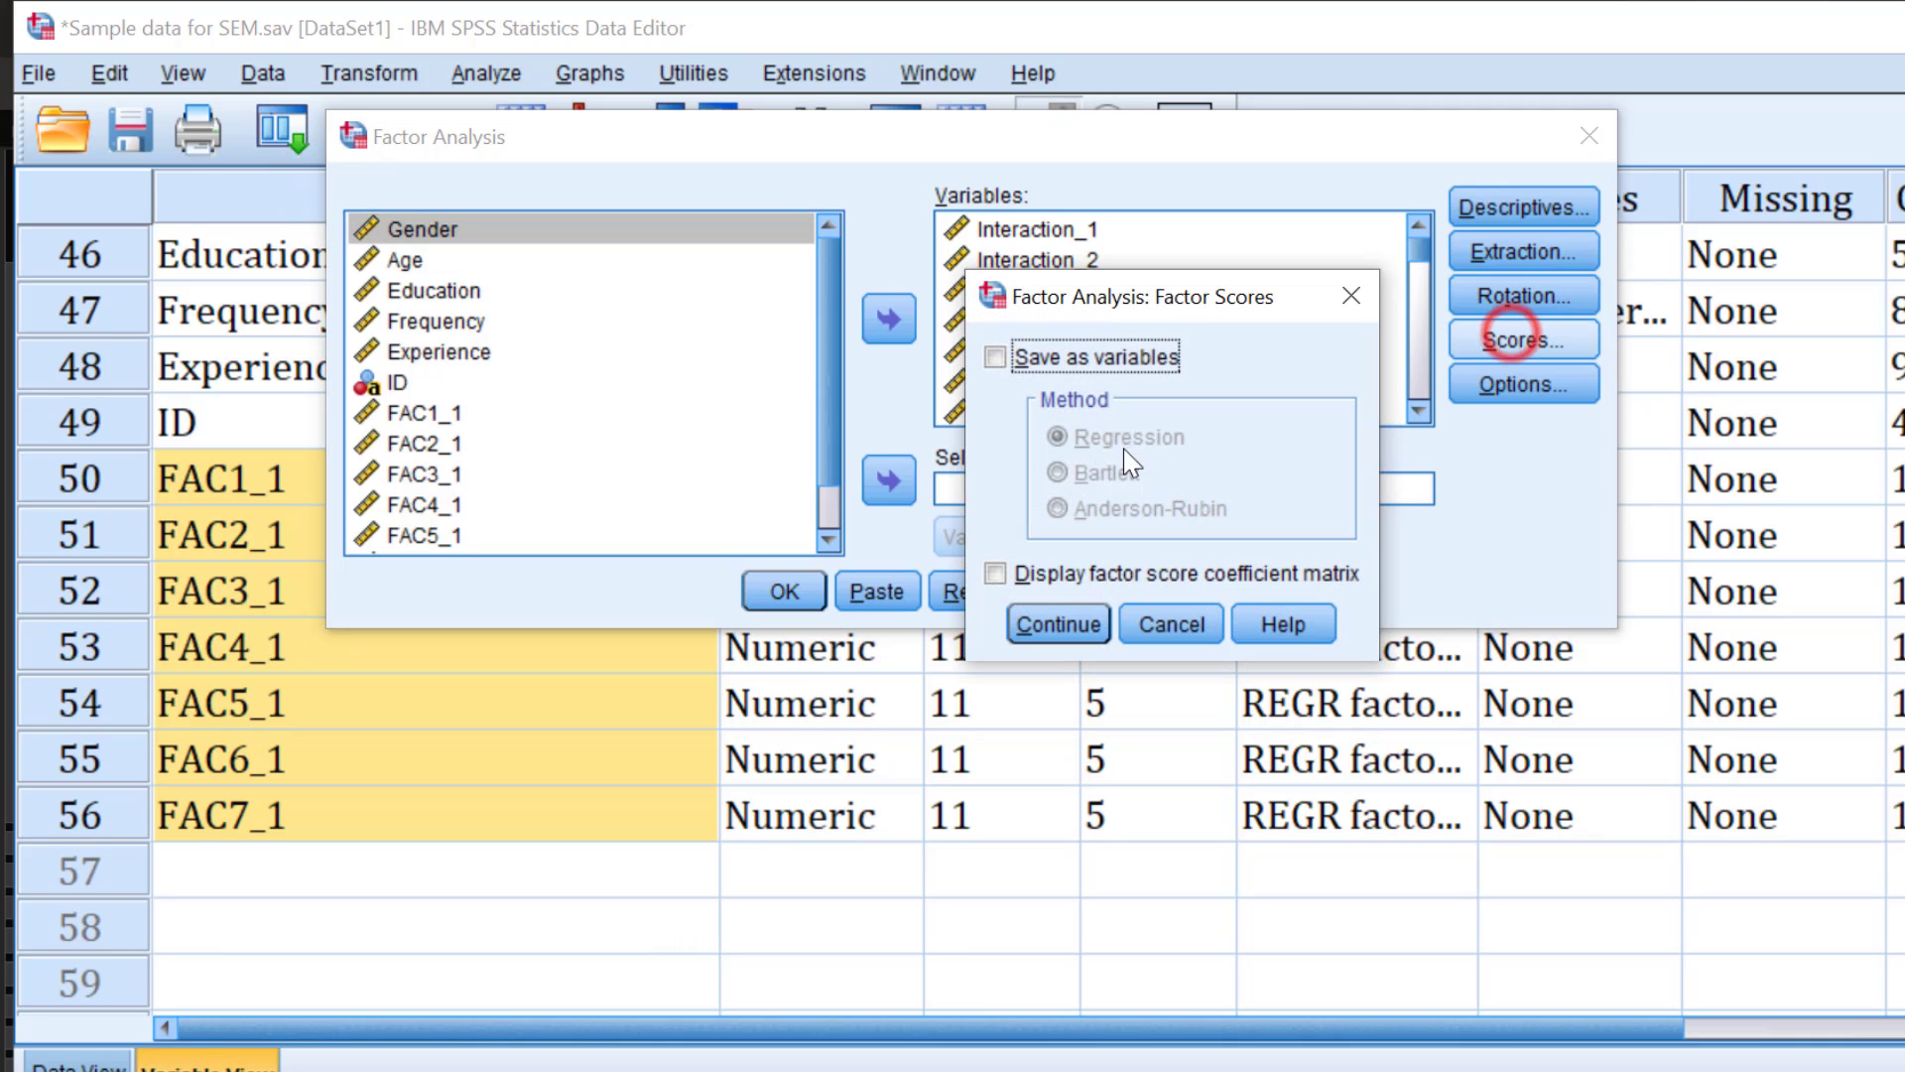
click(996, 358)
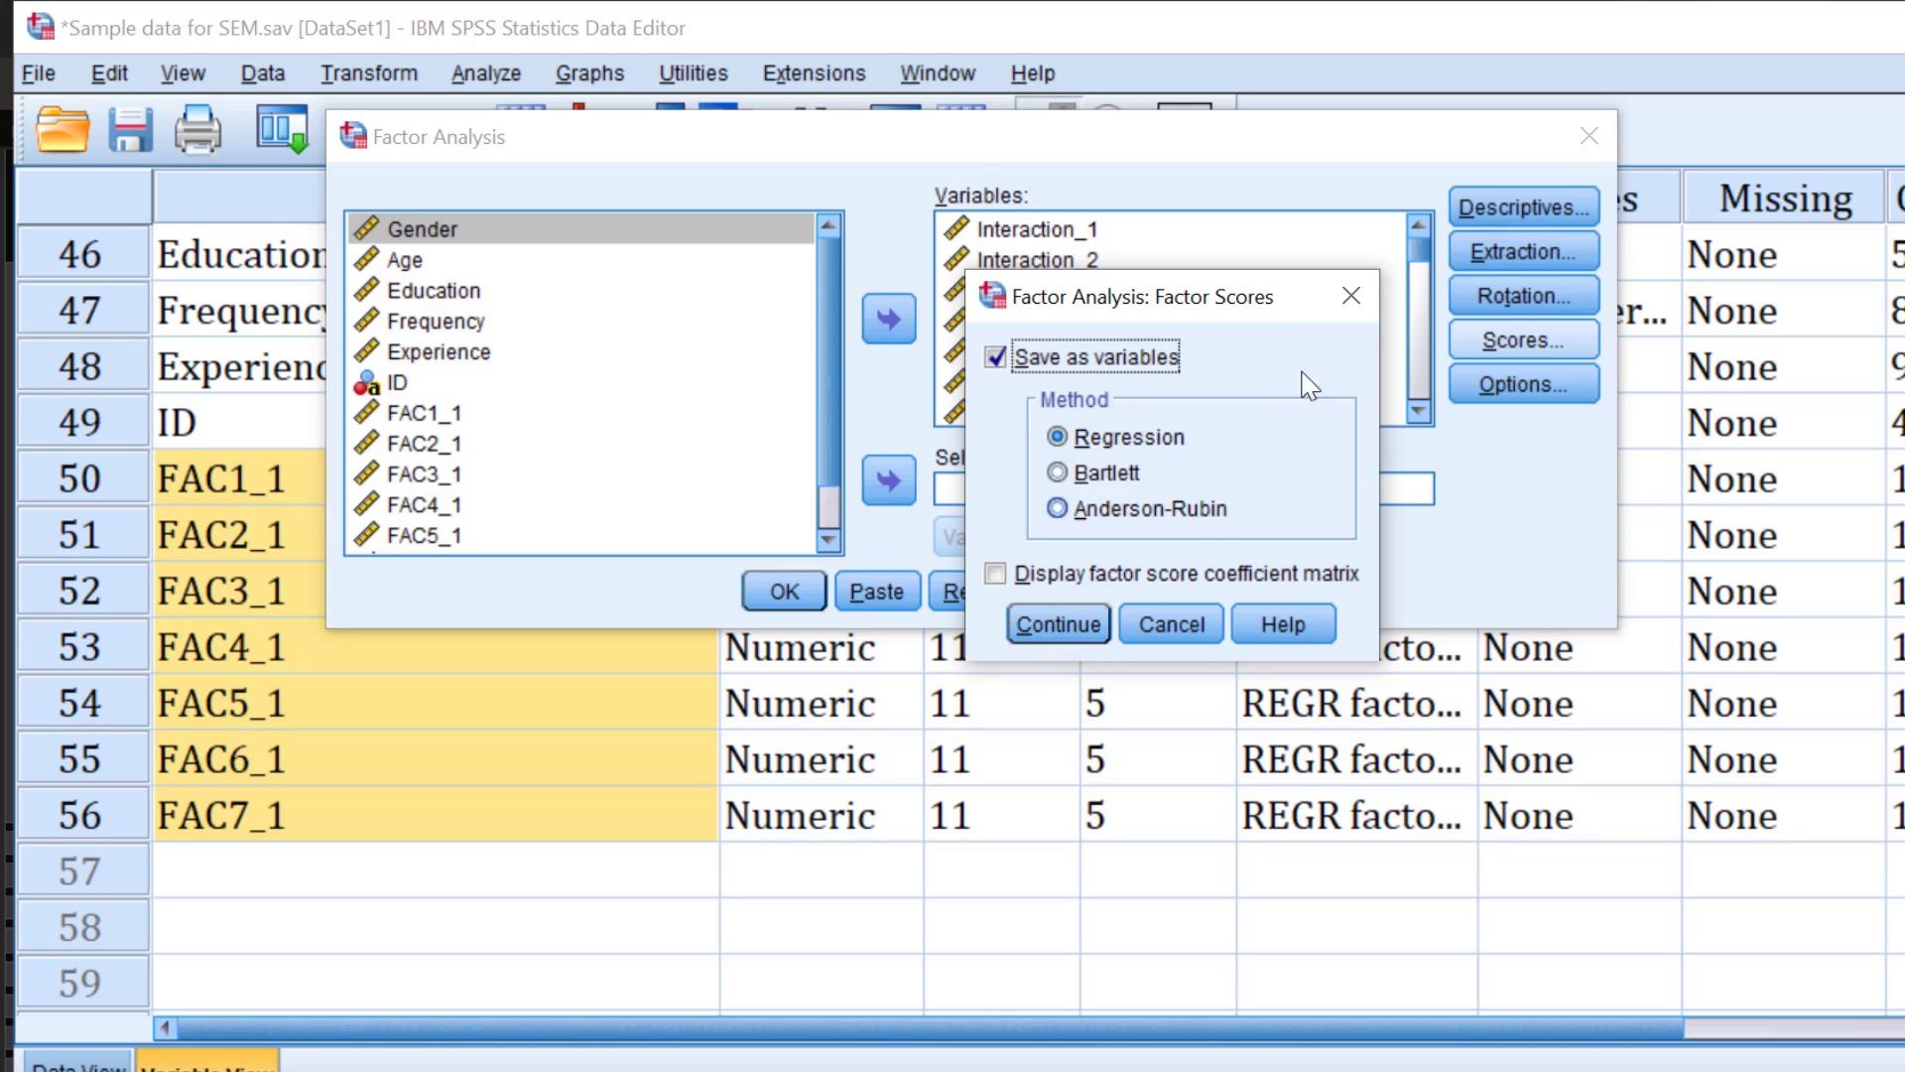
click(1350, 297)
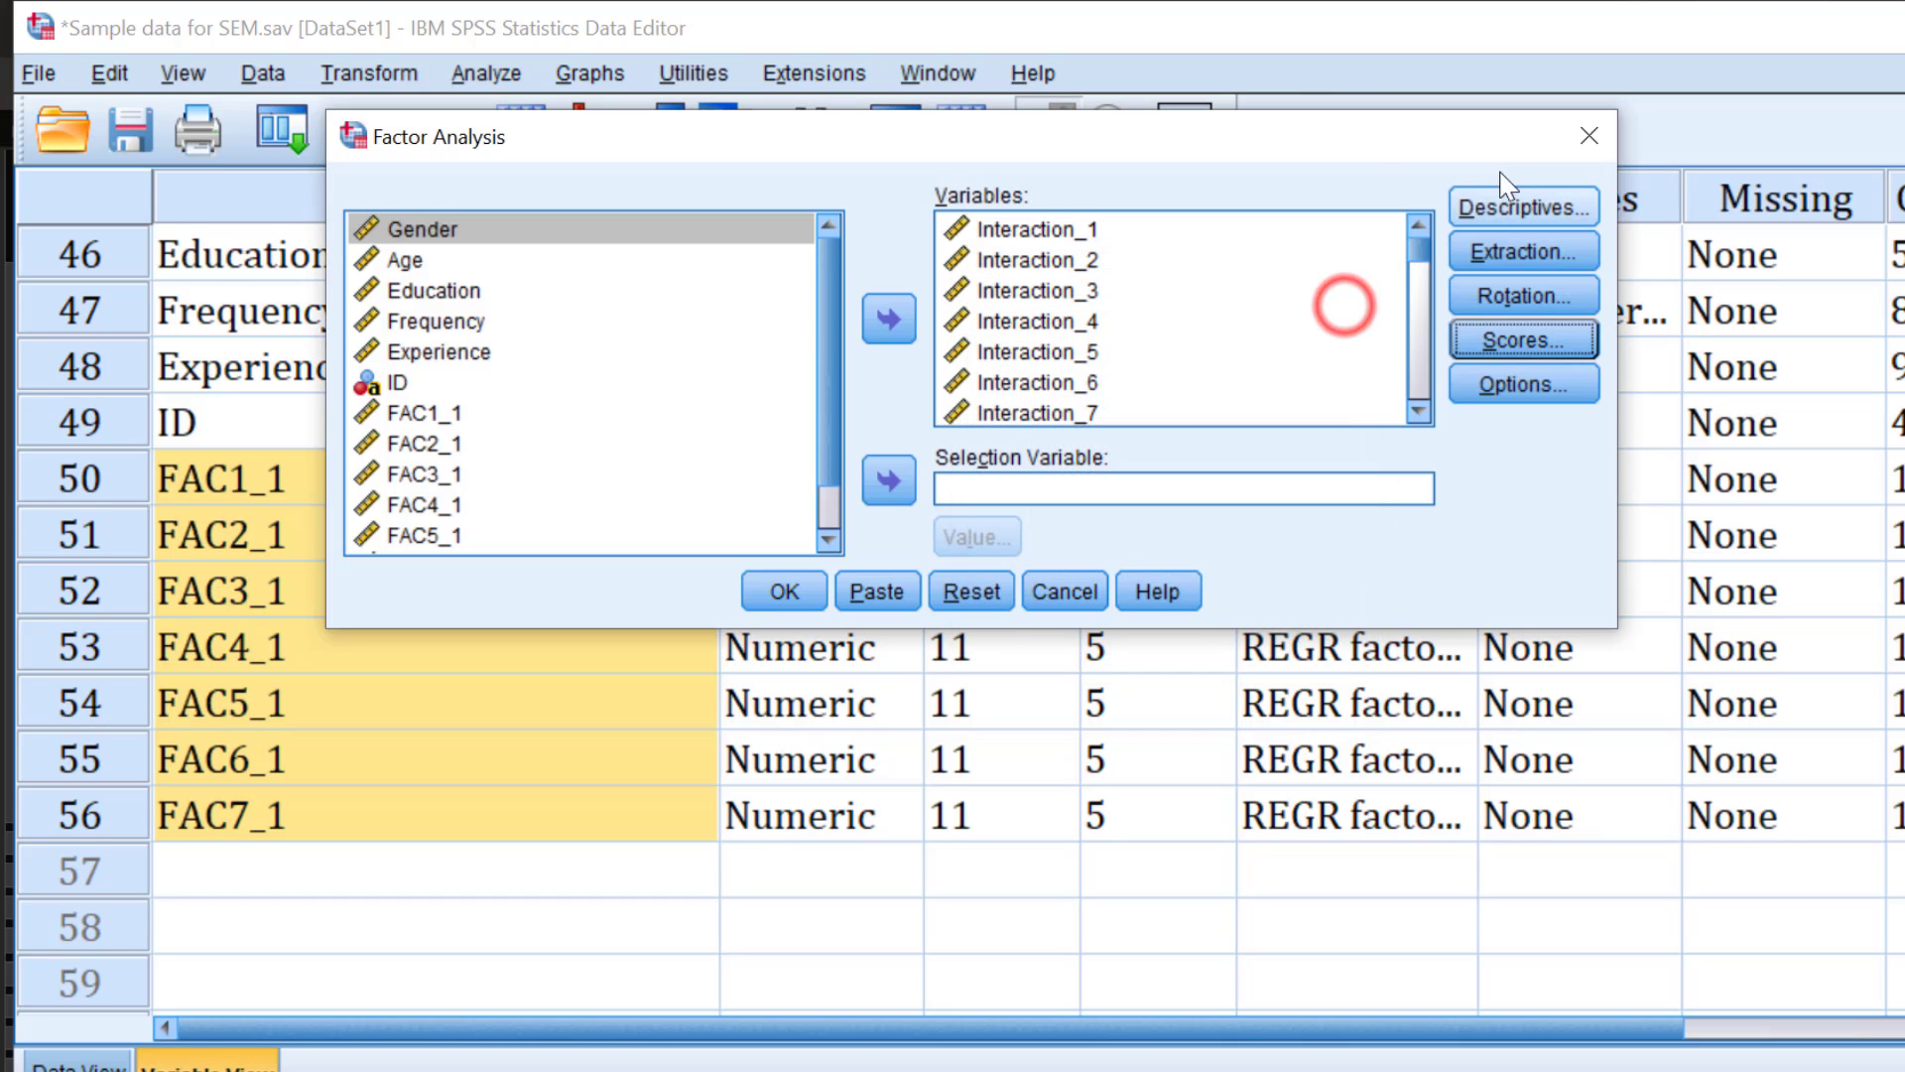